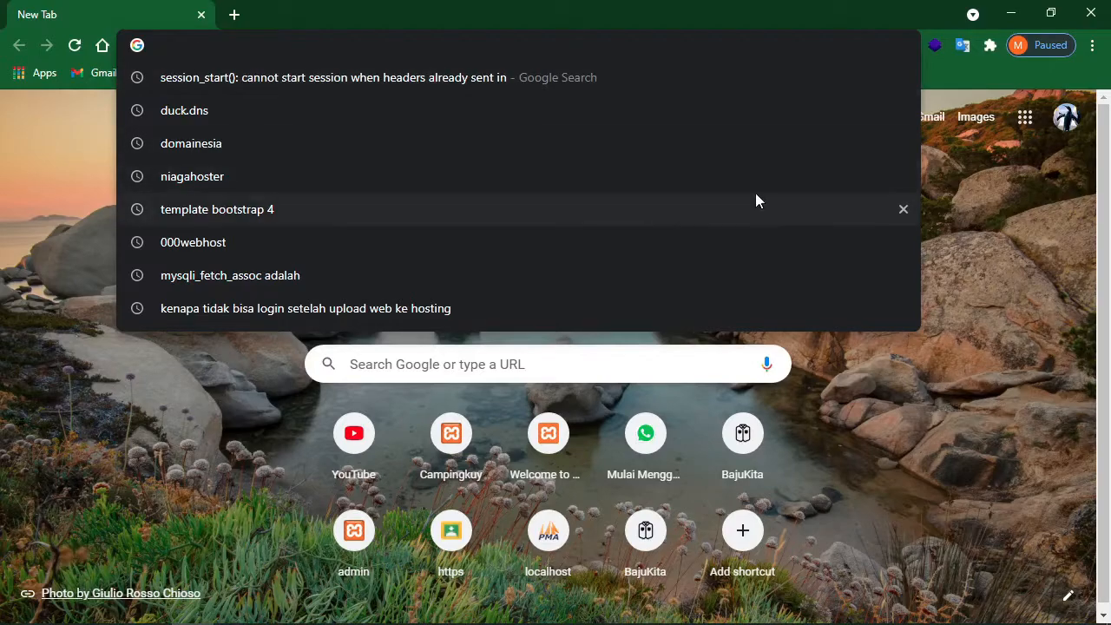
{"action": "left_click", "coordinate": [932, 212]}
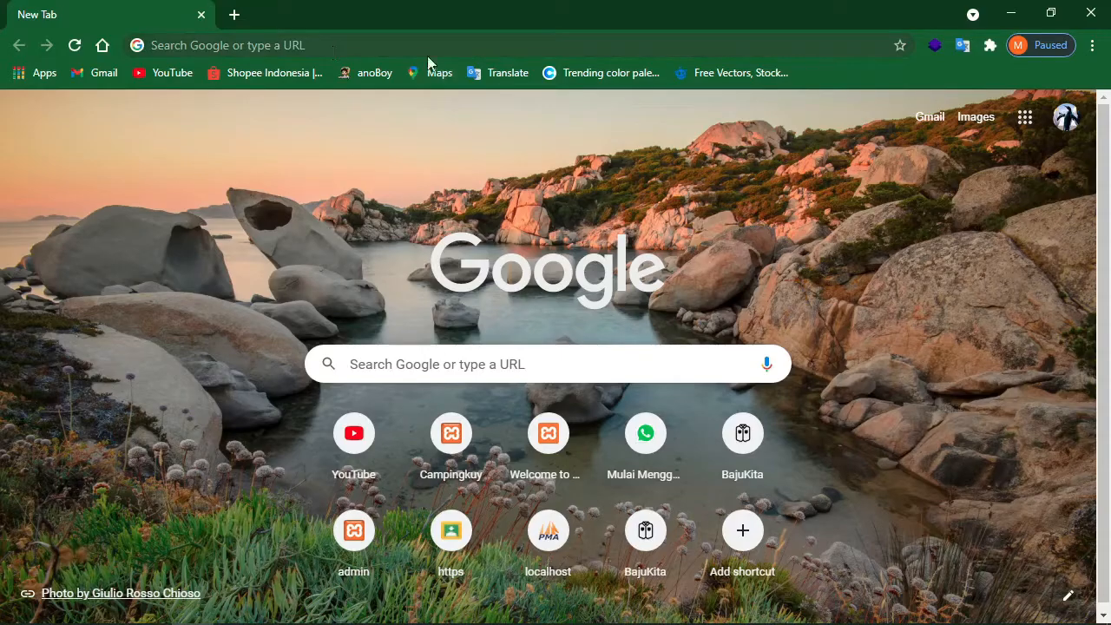
{"action": "left_click", "coordinate": [1012, 15]}
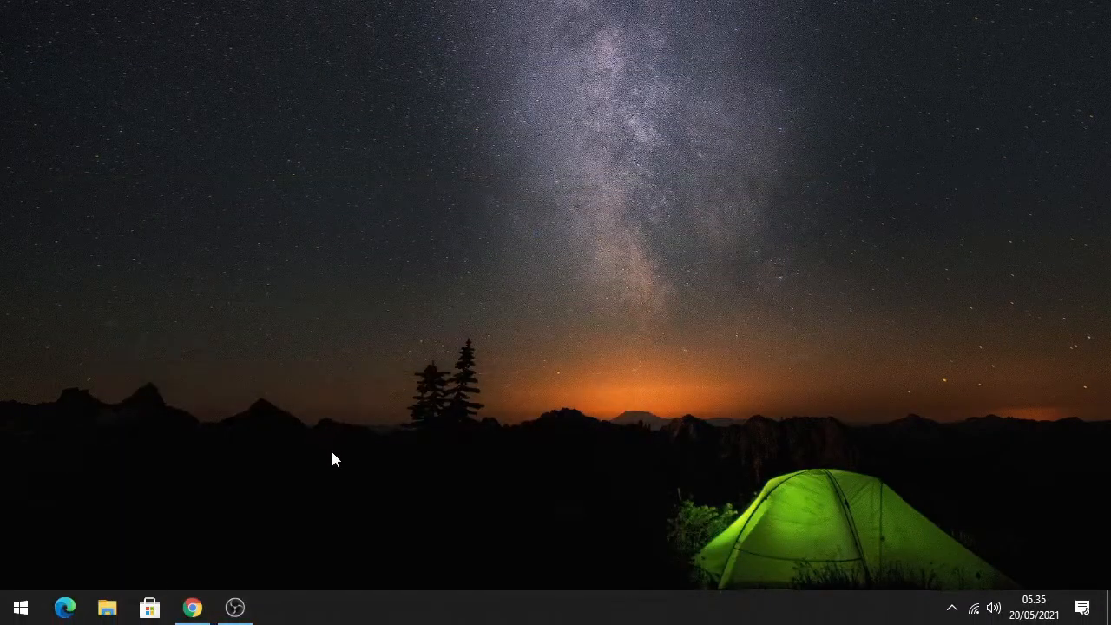
{"action": "left_click", "coordinate": [191, 607]}
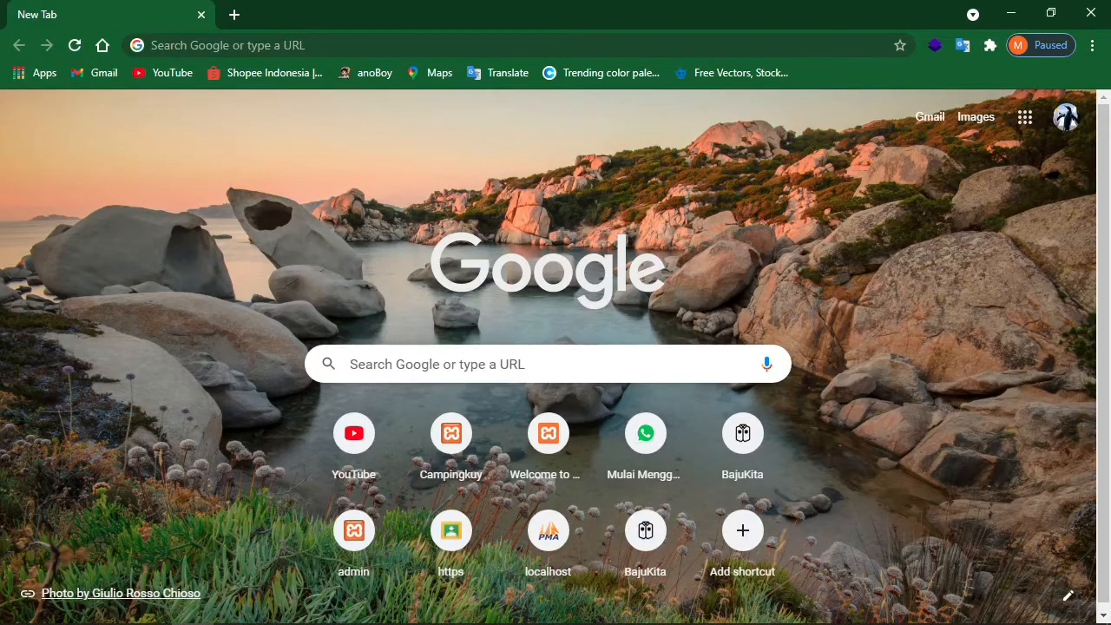
{"action": "key", "text": "super"}
{"action": "key", "text": "Escape"}
{"action": "left_click", "coordinate": [295, 49]}
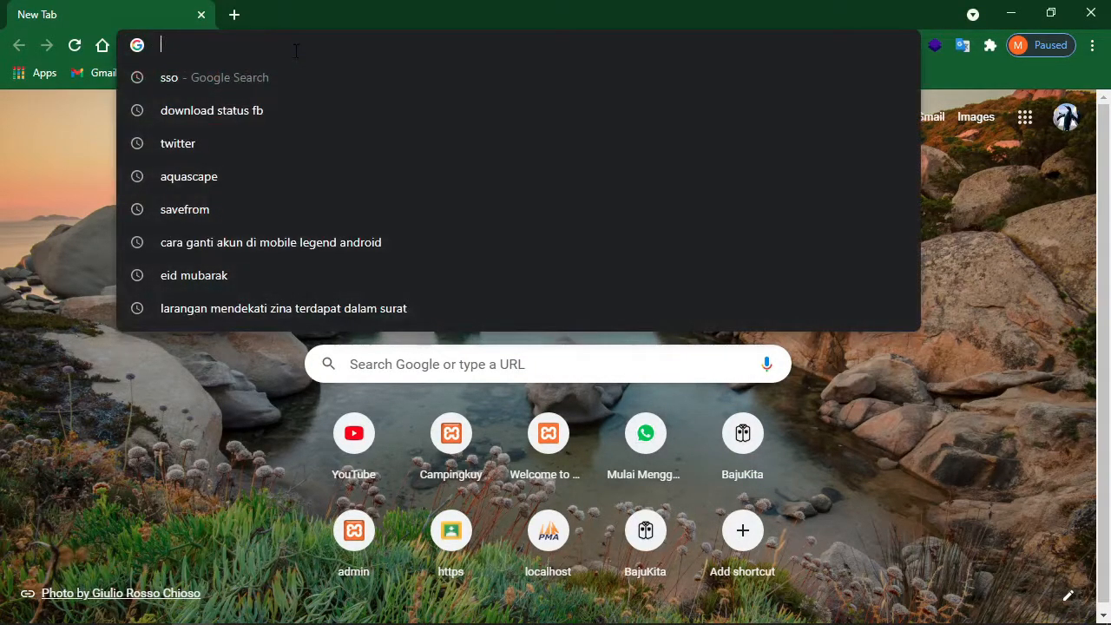
{"action": "left_click", "coordinate": [4, 168]}
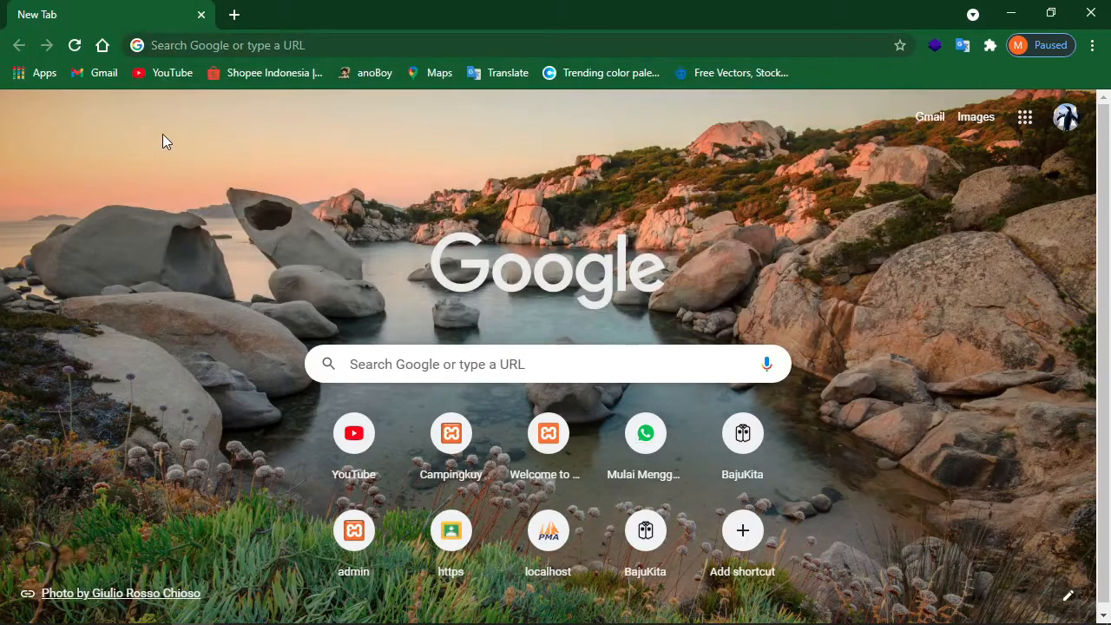
Search the web for photopea
{"action": "left_click", "coordinate": [156, 48]}
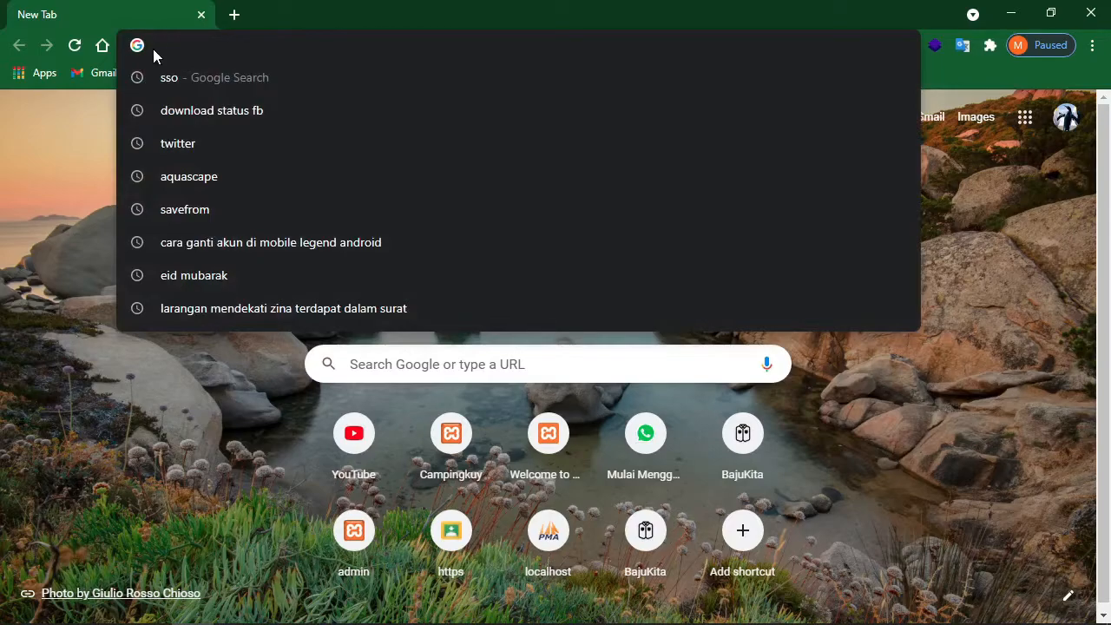
{"action": "type", "text": "ph"}
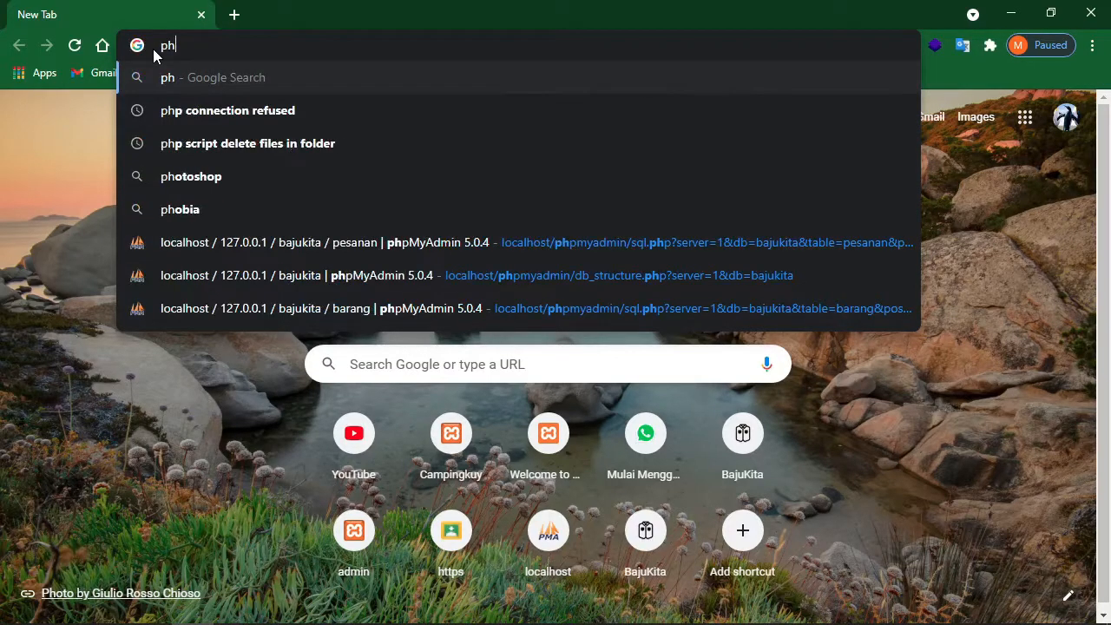
{"action": "type", "text": "e"}
{"action": "key", "text": "BackSpace"}
{"action": "type", "text": "ot"}
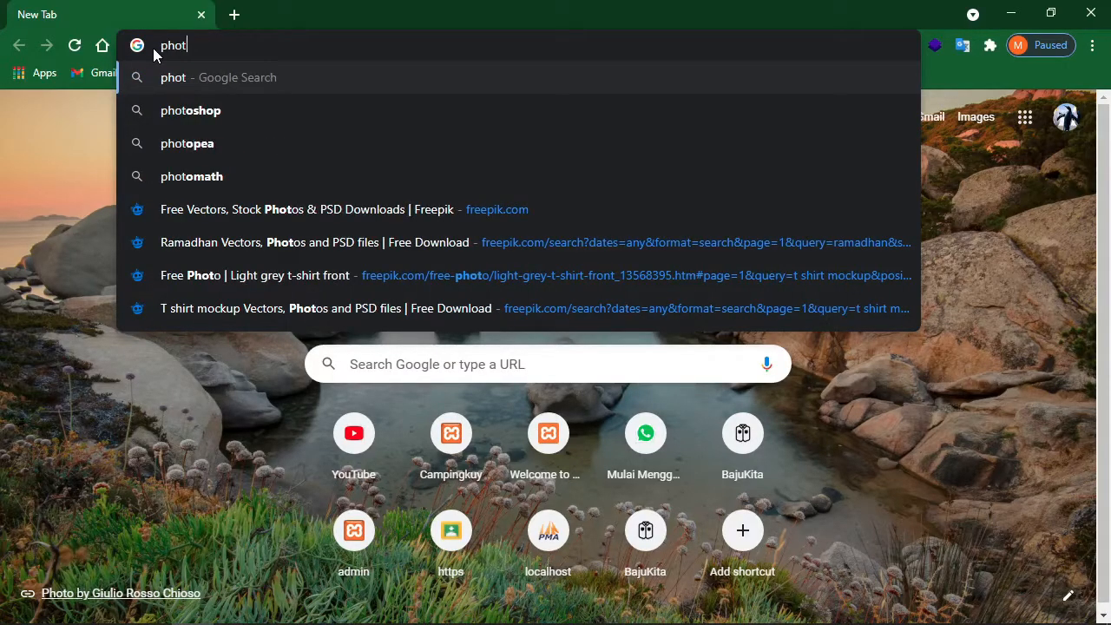
{"action": "key", "text": "Down"}
{"action": "key", "text": "Down"}
{"action": "key", "text": "Return"}
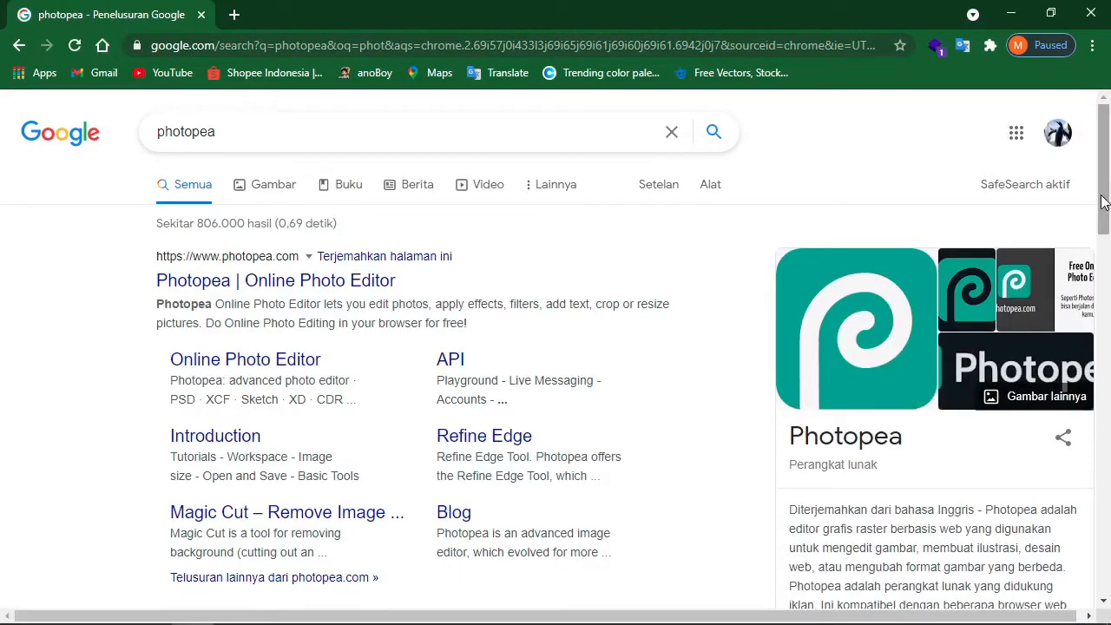
Open the Photopea online photo editor from the search results and dismiss its introduction banner
{"action": "scroll", "coordinate": [1104, 202], "scroll_direction": "down", "scroll_amount": 2}
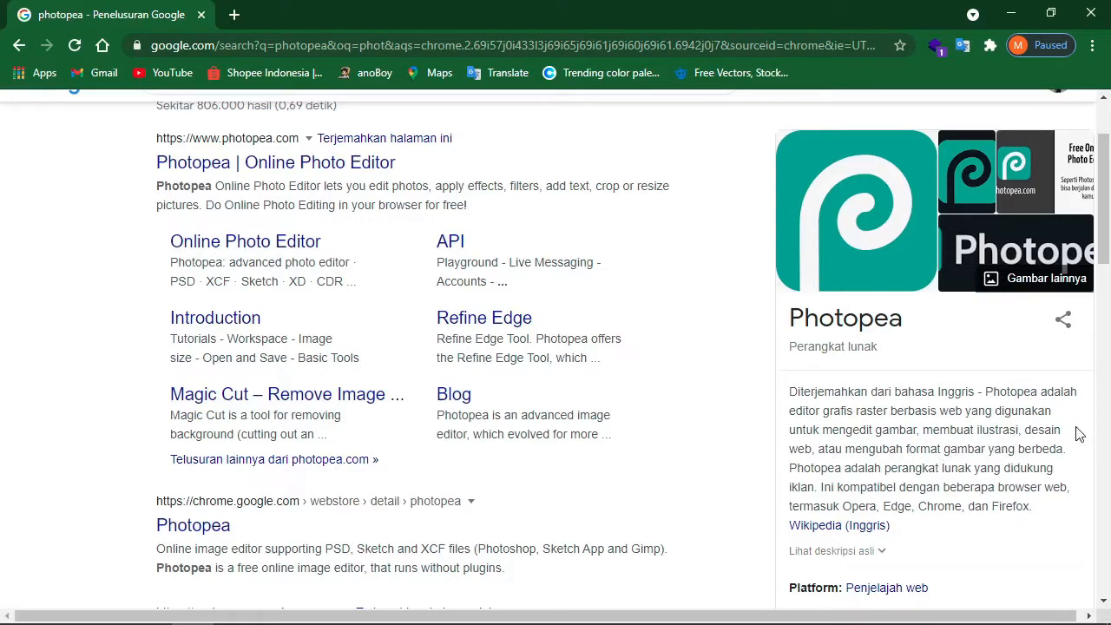
{"action": "left_click_drag", "start_coordinate": [1104, 248], "coordinate": [1107, 217]}
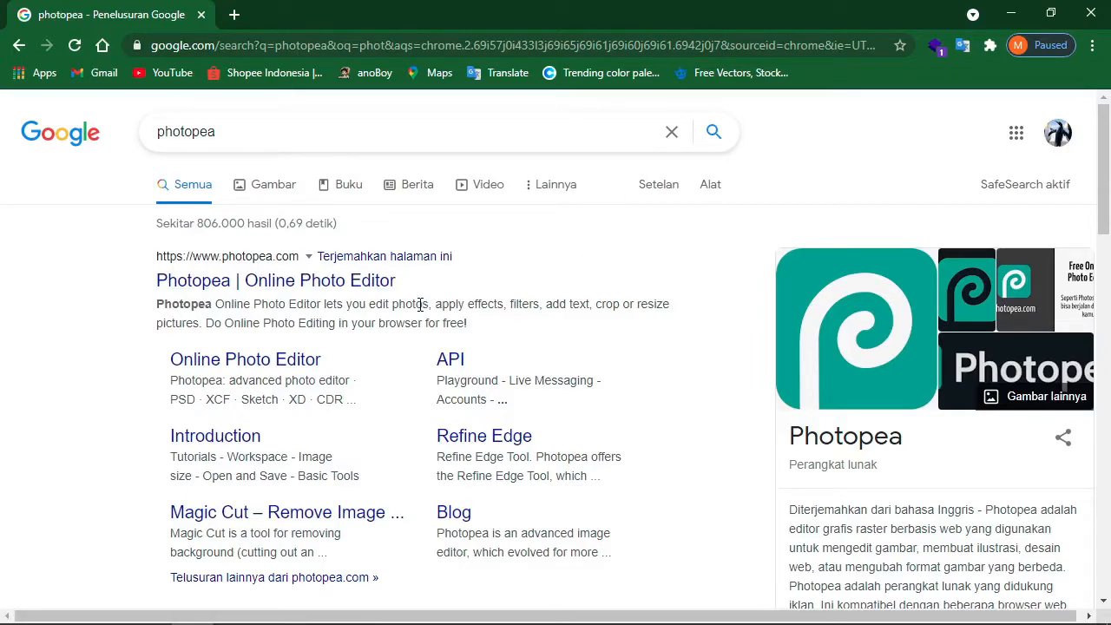
{"action": "left_click", "coordinate": [290, 281]}
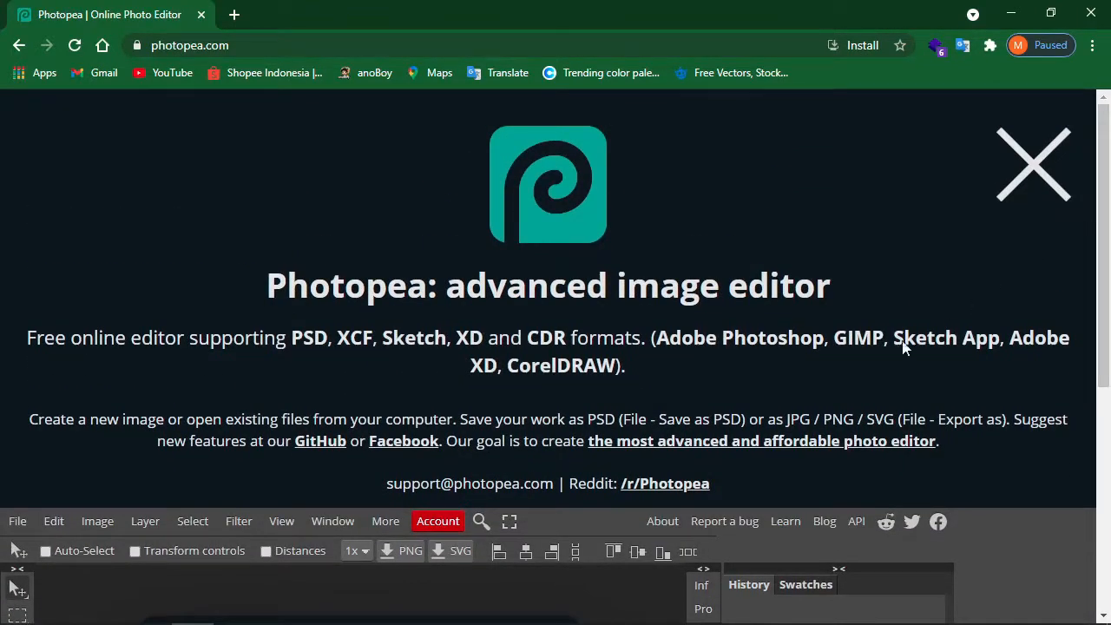
{"action": "left_click", "coordinate": [1034, 166]}
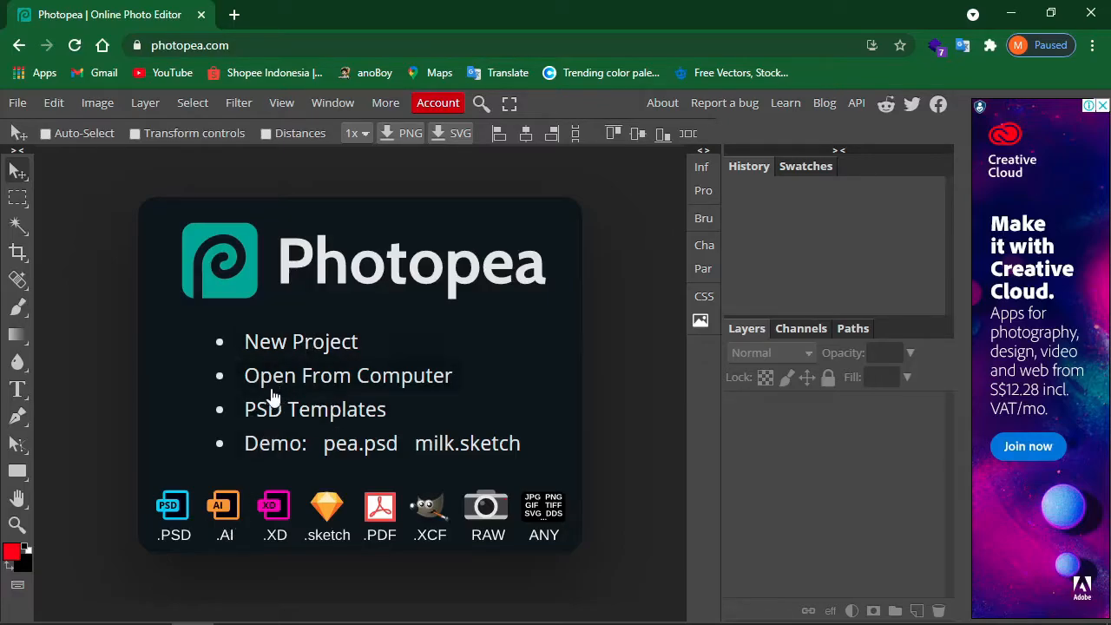
{"action": "left_click", "coordinate": [337, 379]}
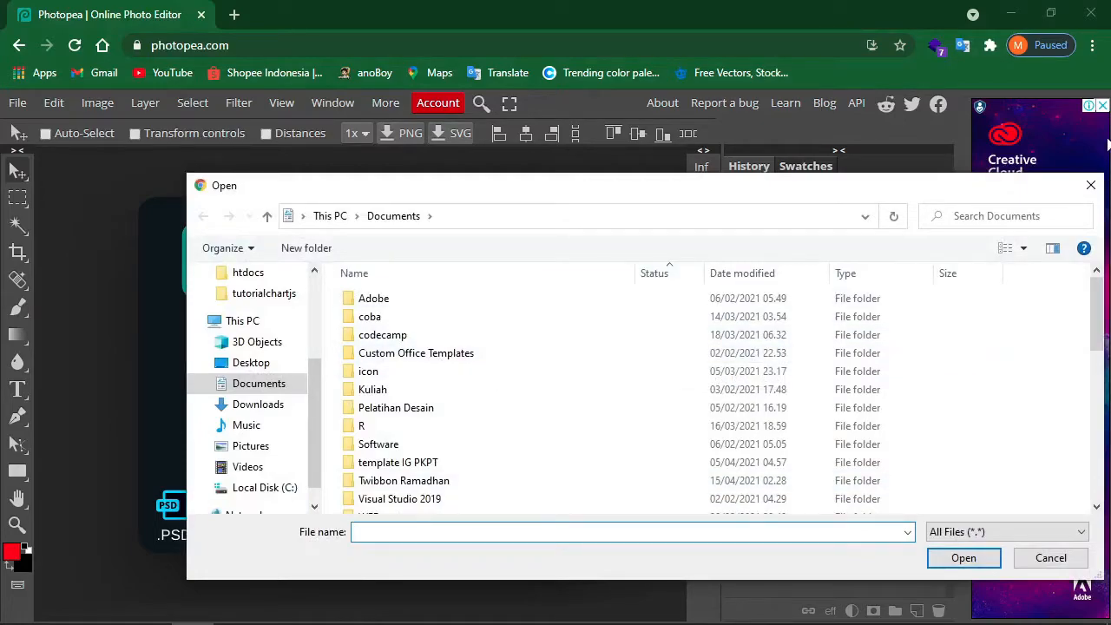
{"action": "left_click", "coordinate": [1090, 184]}
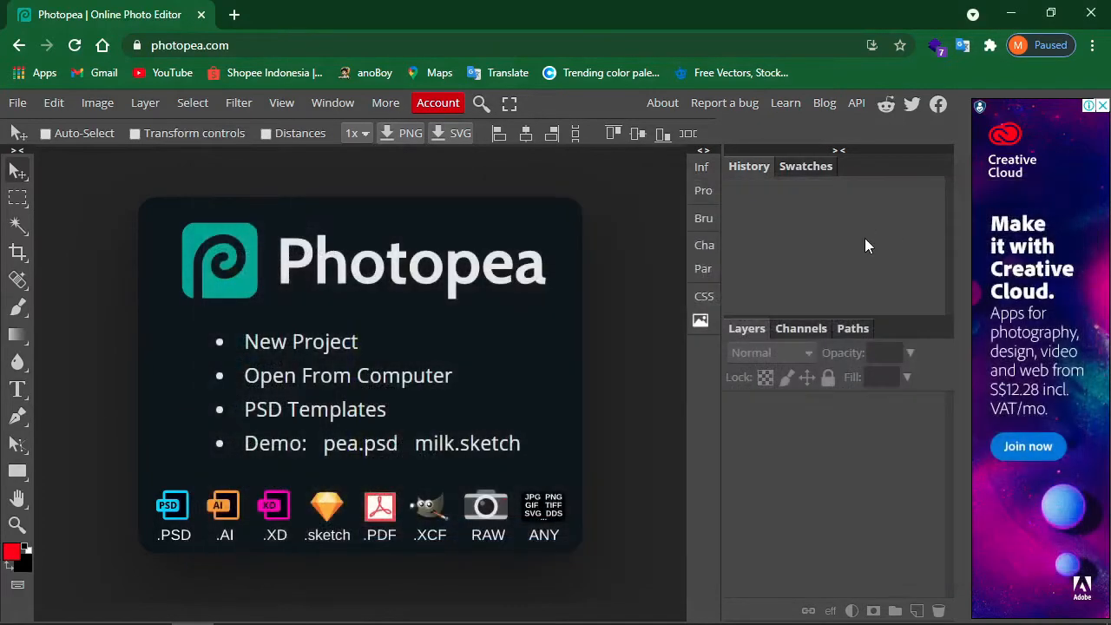
Create a new project with a transparent background from the Instagram preset, 1080 x 1080 px
{"action": "left_click", "coordinate": [347, 344]}
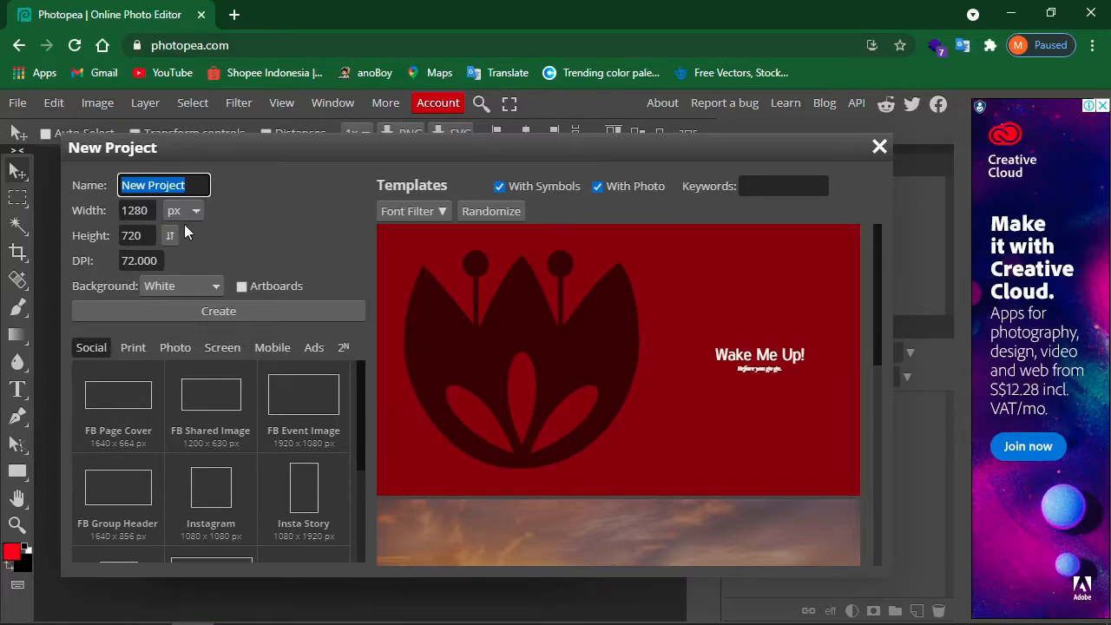
{"action": "left_click", "coordinate": [175, 287]}
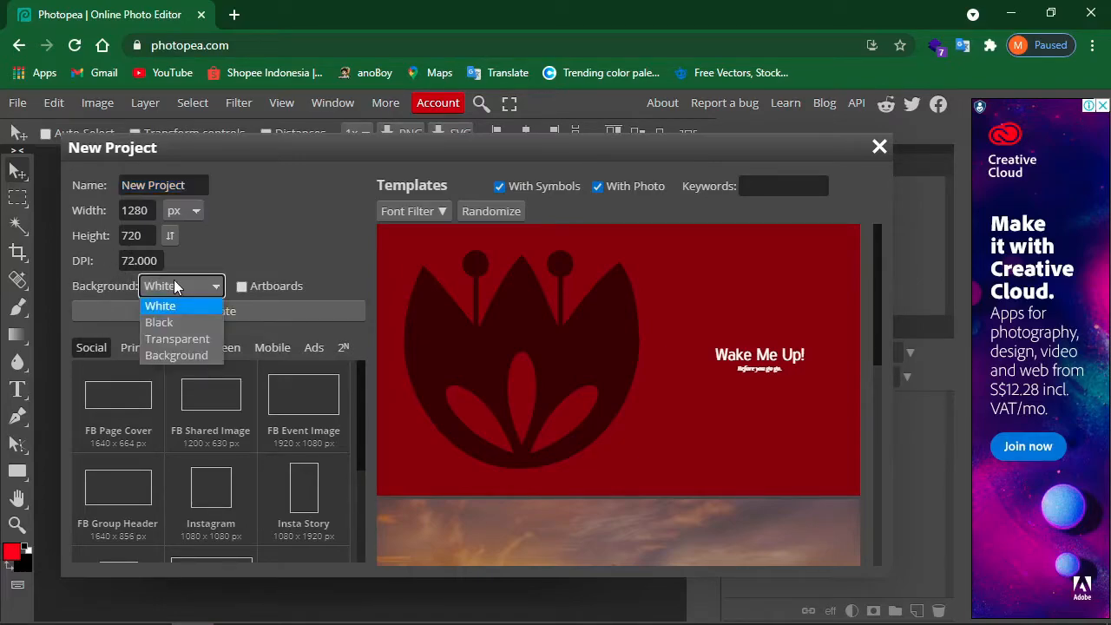
{"action": "left_click", "coordinate": [192, 337]}
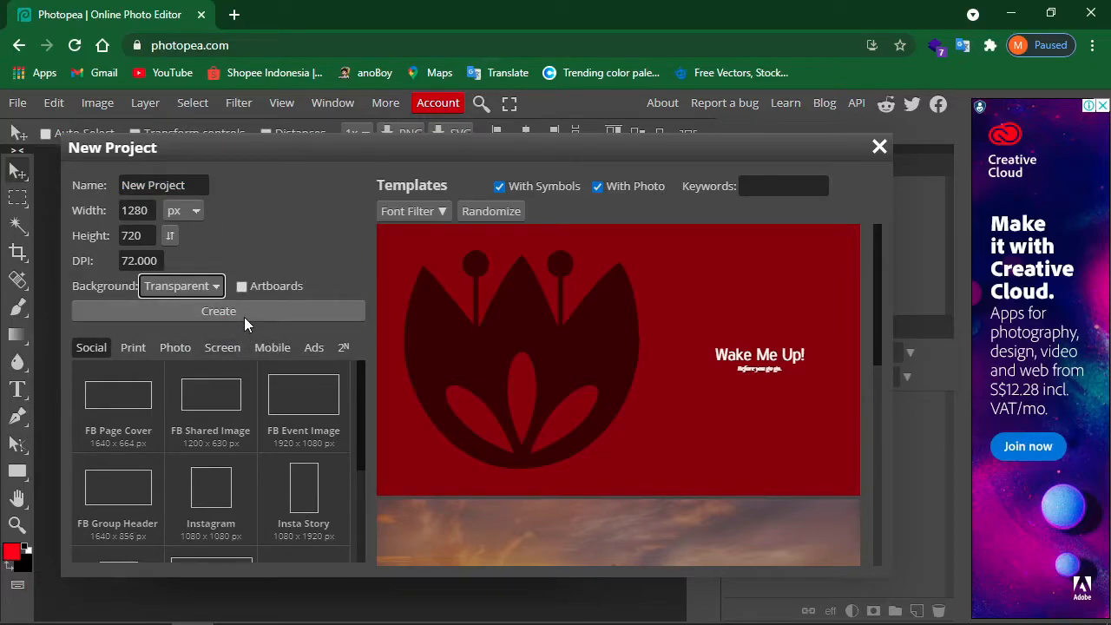
{"action": "mouse_move", "coordinate": [357, 415]}
{"action": "left_mouse_down"}
{"action": "mouse_move", "coordinate": [359, 518]}
{"action": "mouse_move", "coordinate": [376, 414]}
{"action": "left_mouse_up"}
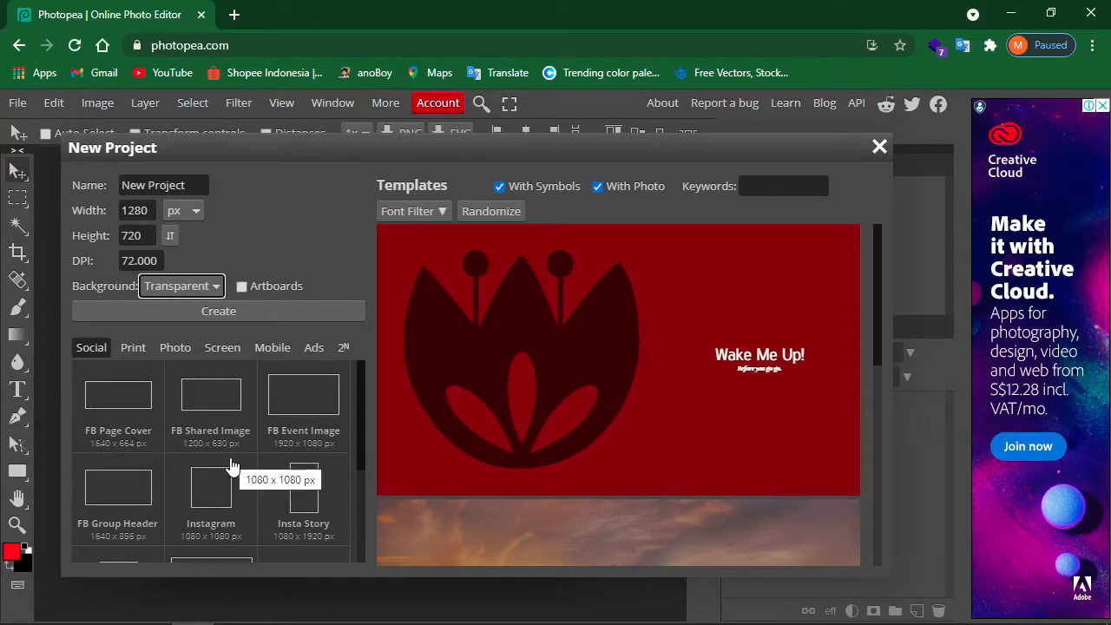
{"action": "left_click", "coordinate": [209, 502]}
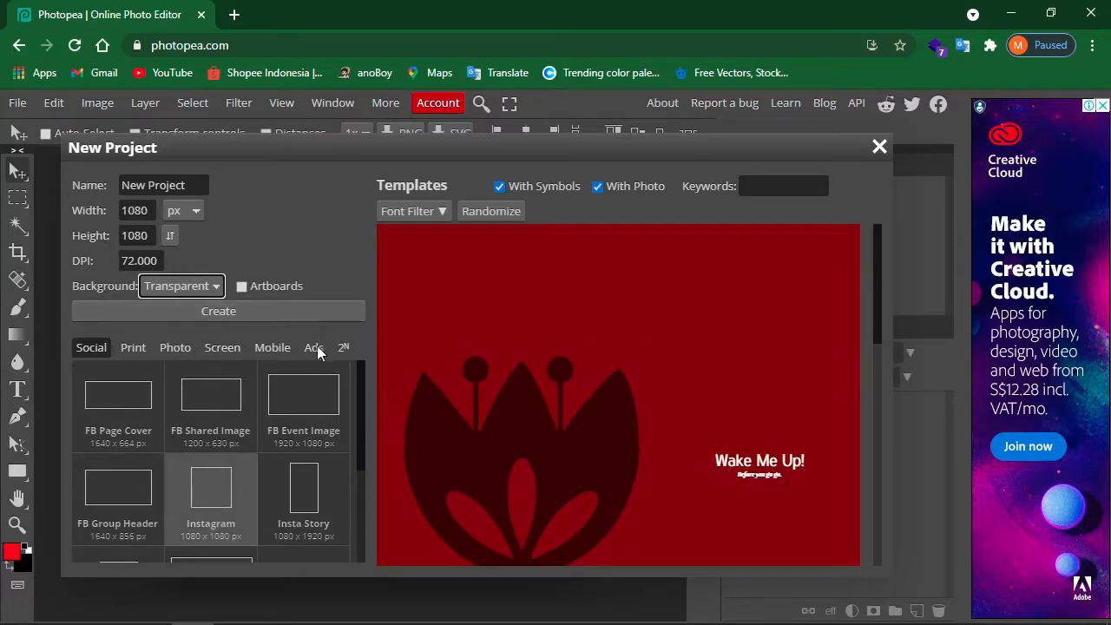
{"action": "left_click", "coordinate": [121, 420]}
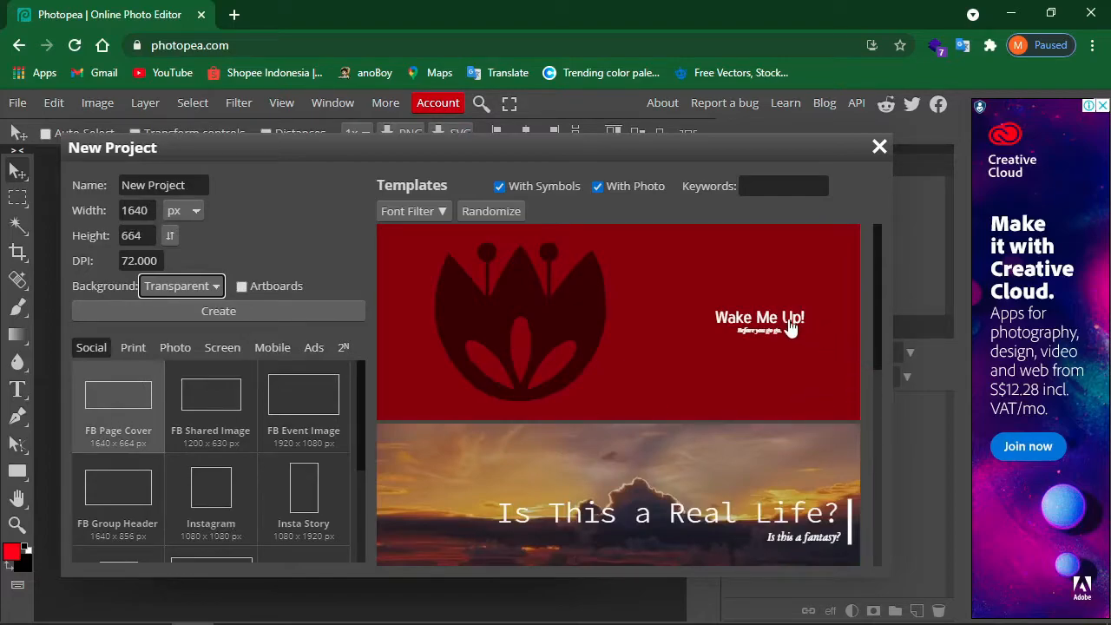
{"action": "scroll", "coordinate": [876, 347], "scroll_direction": "down", "scroll_amount": 3}
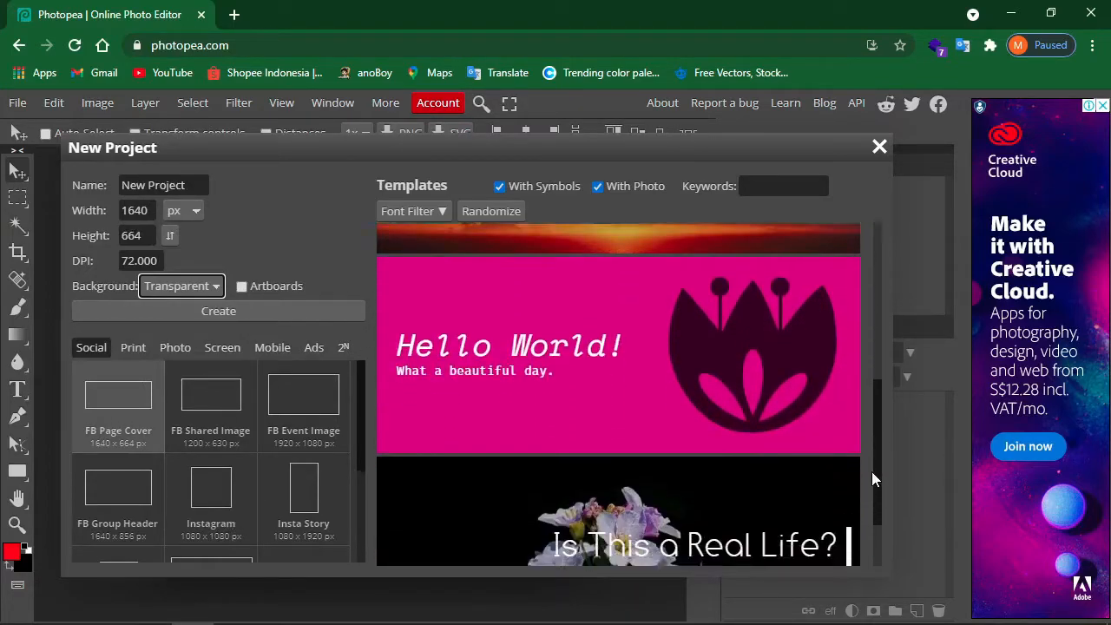
{"action": "left_click", "coordinate": [235, 518]}
{"action": "scroll", "coordinate": [878, 312], "scroll_direction": "down", "scroll_amount": 5}
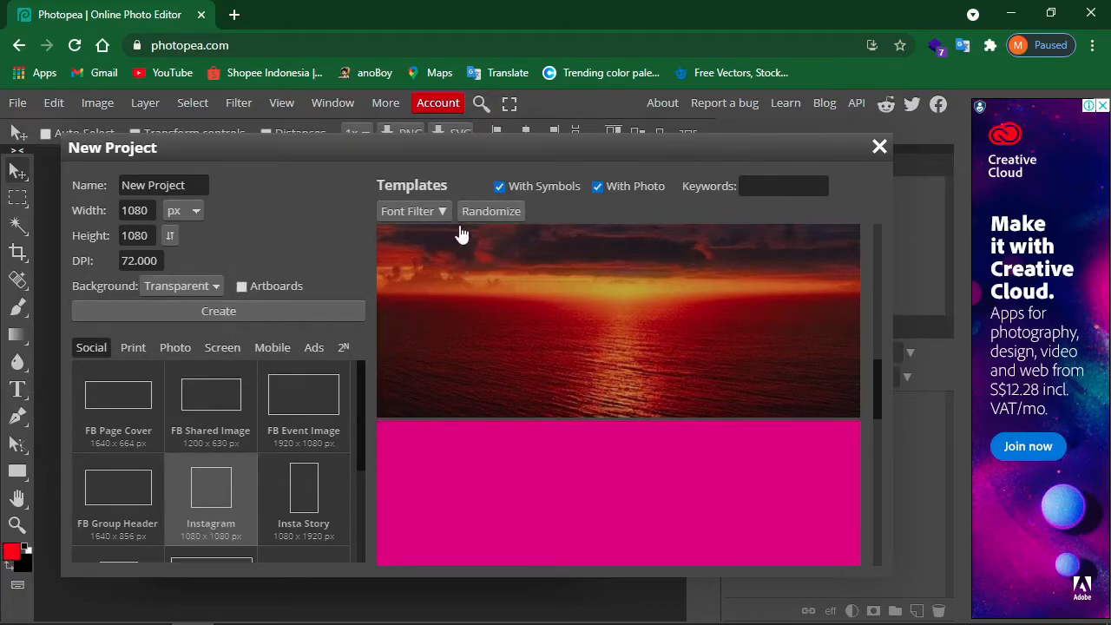
{"action": "left_click", "coordinate": [232, 314]}
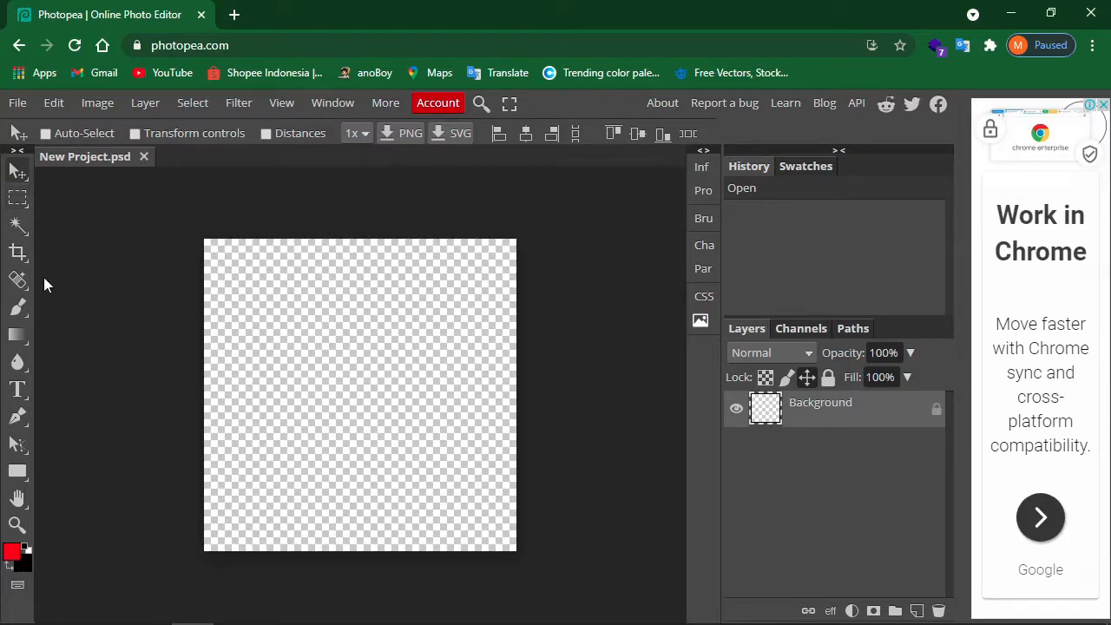
Examine the tool variants grouped under the selection, wand, crop, healing, brush, blur and gradient tools
{"action": "right_click", "coordinate": [22, 209]}
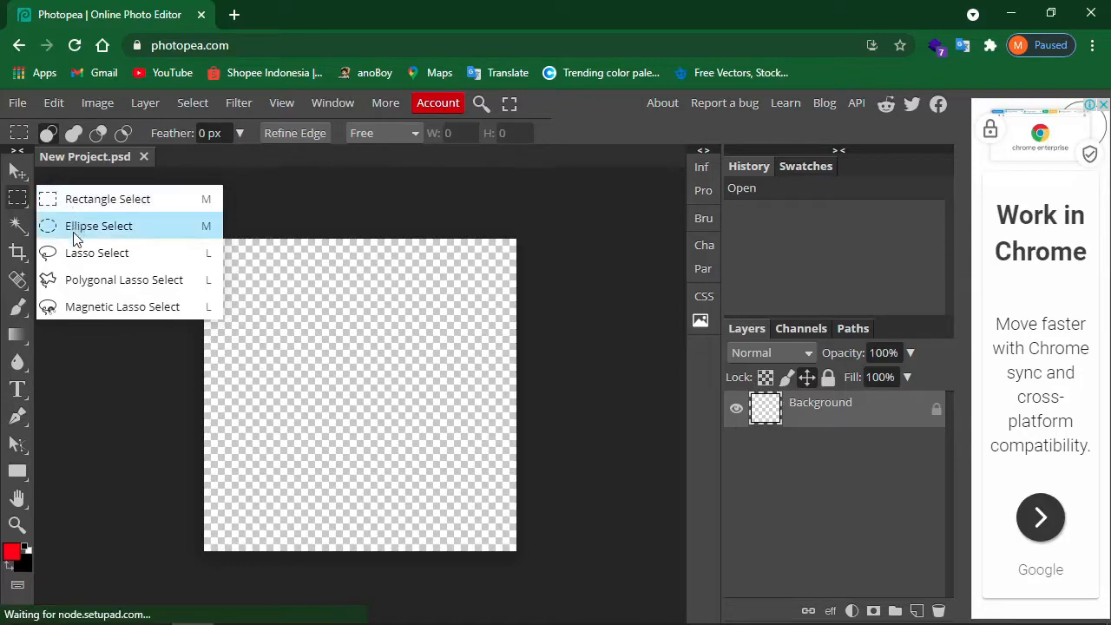
{"action": "right_click", "coordinate": [21, 229]}
{"action": "right_click", "coordinate": [20, 253]}
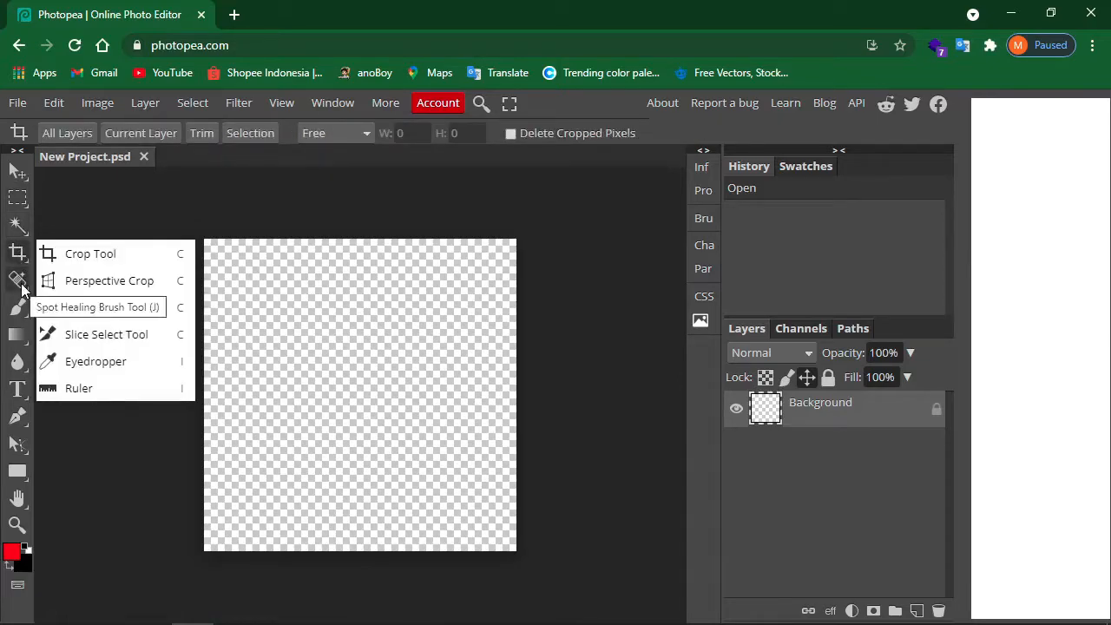
{"action": "left_click", "coordinate": [19, 282]}
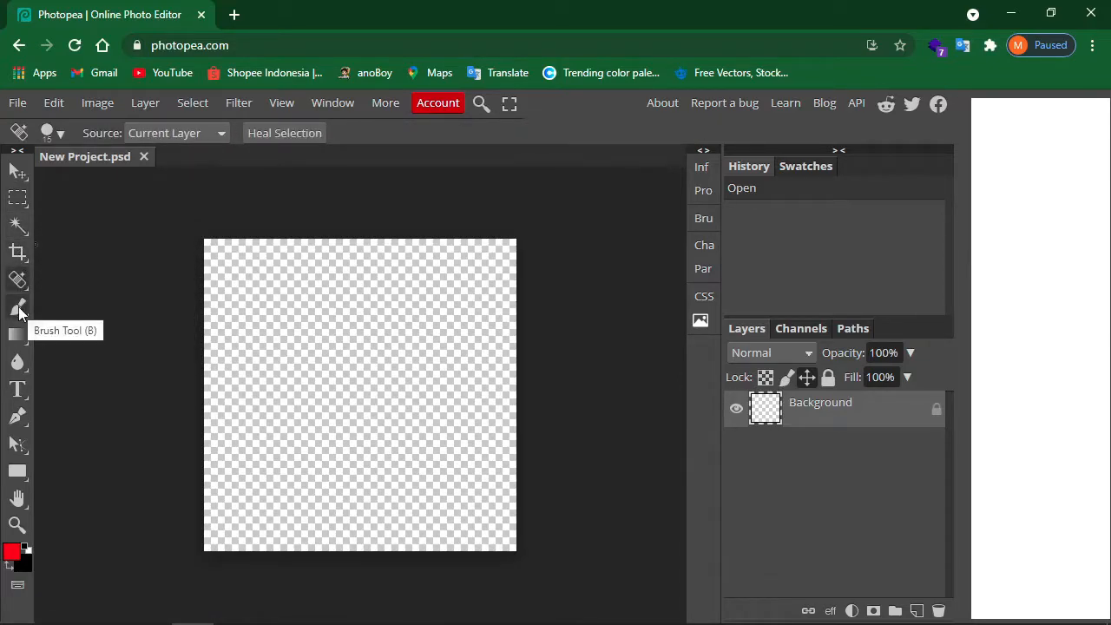
{"action": "right_click", "coordinate": [19, 311]}
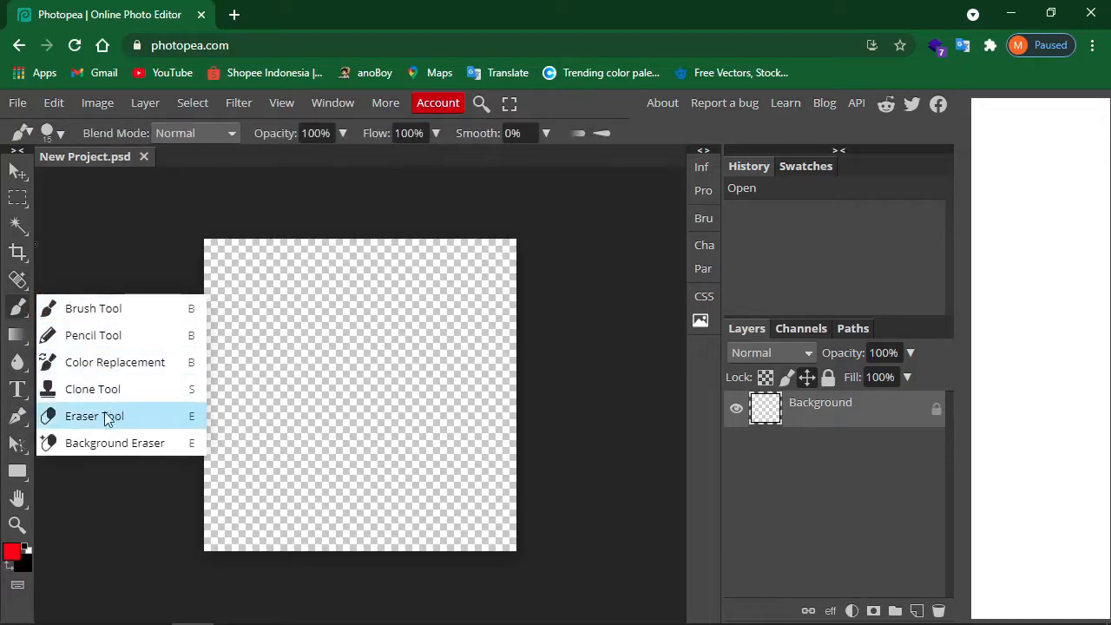
{"action": "left_click", "coordinate": [21, 367]}
{"action": "left_click", "coordinate": [21, 366]}
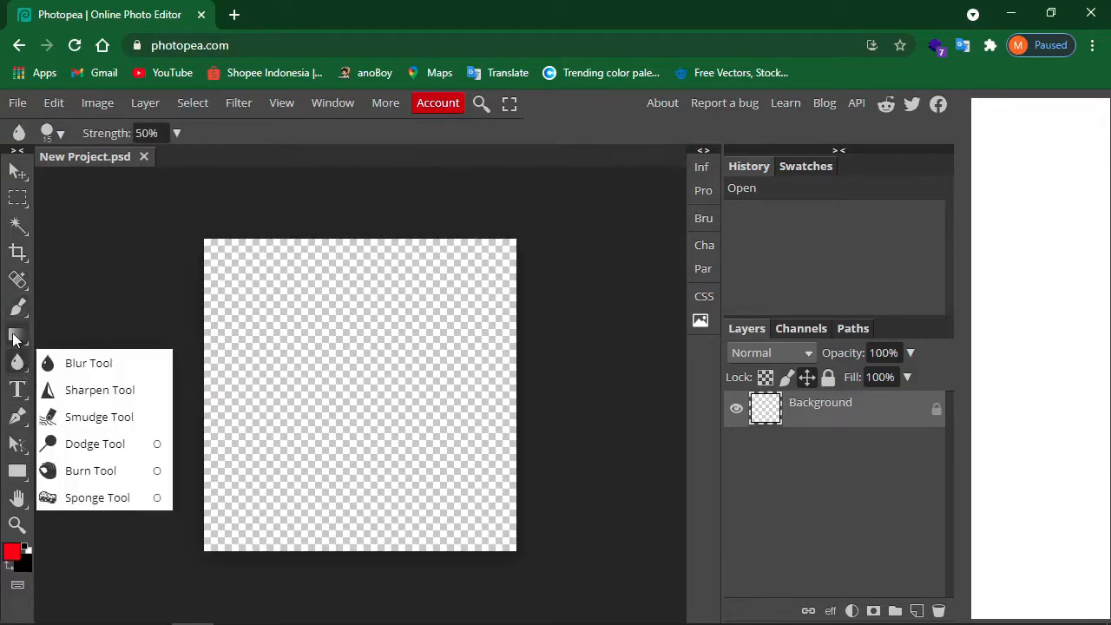
{"action": "right_click", "coordinate": [15, 337]}
{"action": "left_click", "coordinate": [15, 337]}
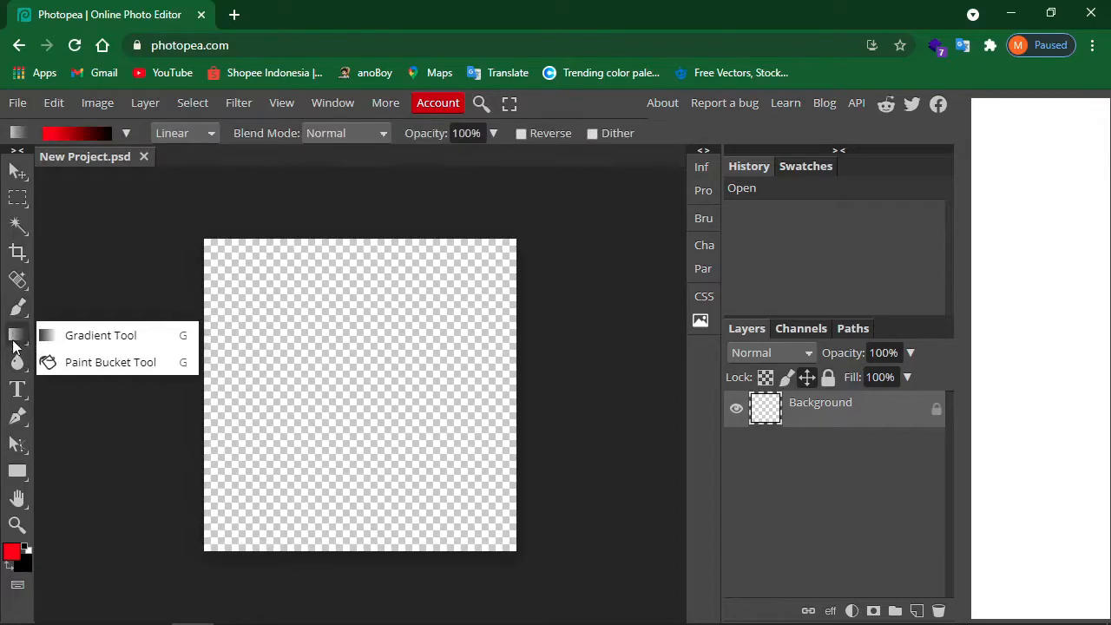
{"action": "left_click", "coordinate": [138, 455]}
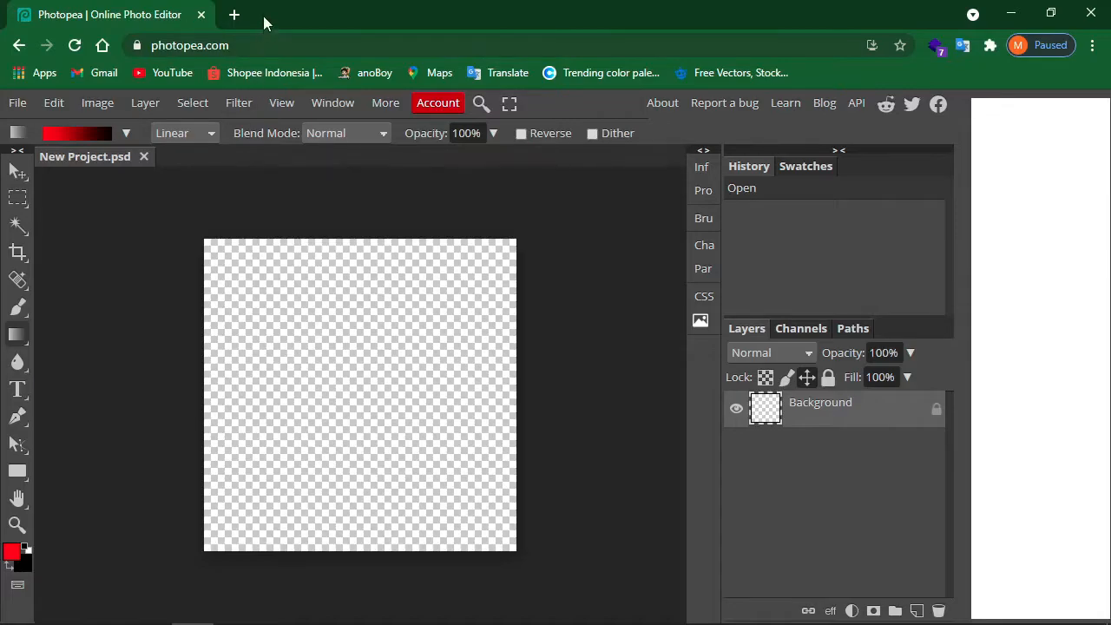
Search the web for "logo unesa" in a new browser tab
{"action": "left_click", "coordinate": [237, 15]}
{"action": "left_click", "coordinate": [378, 44]}
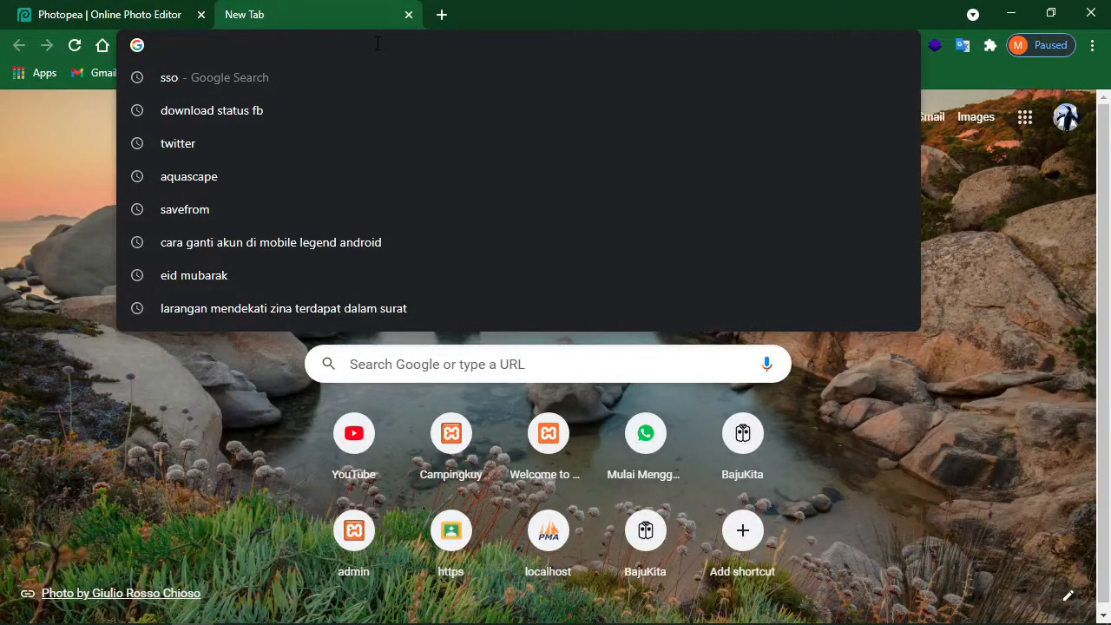
{"action": "type", "text": "logo"}
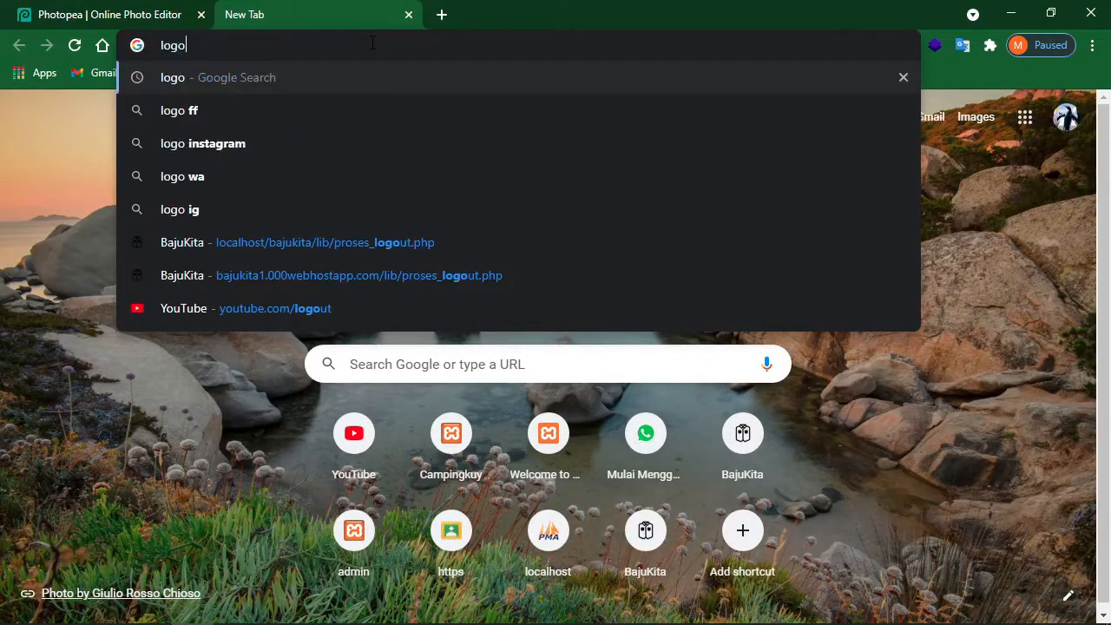
{"action": "type", "text": " unesa"}
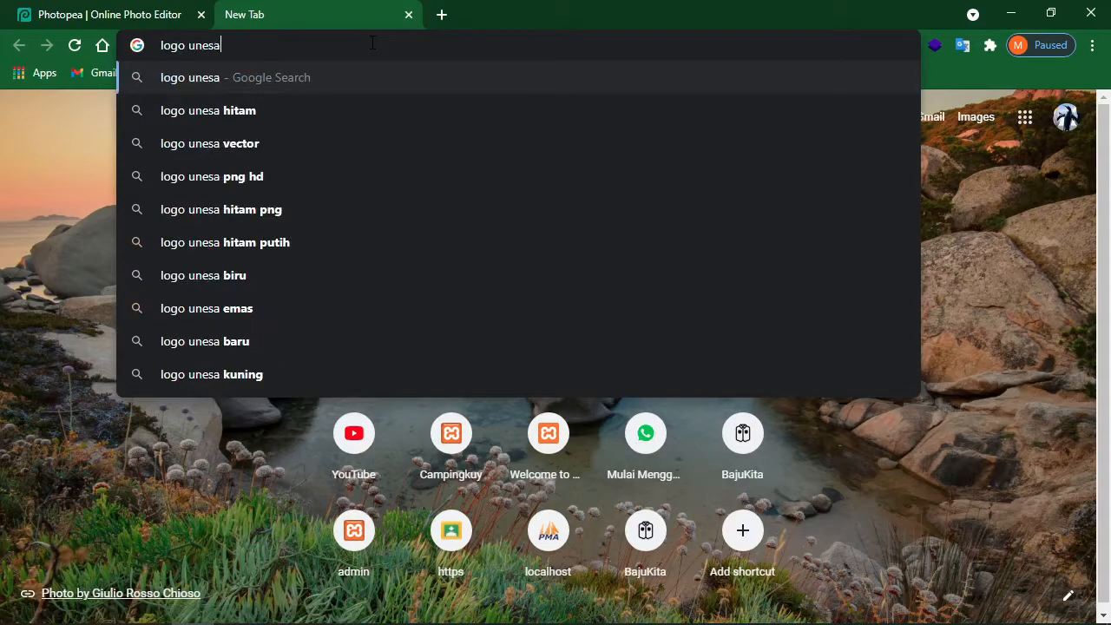
{"action": "key", "text": "Return"}
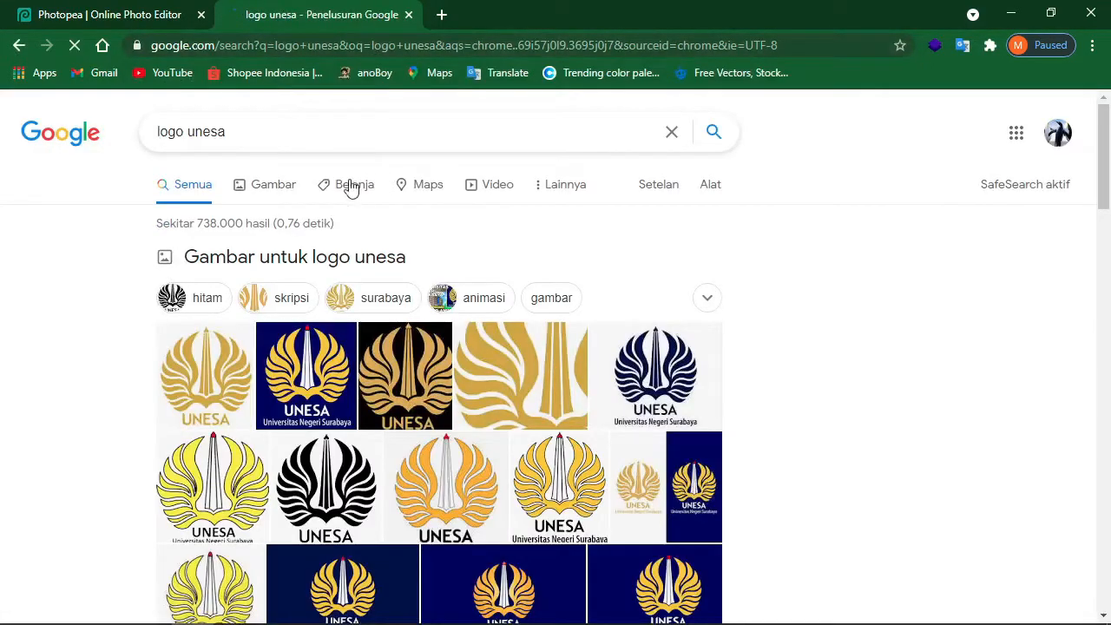
Show the image results for the logo search and preview the gold-on-black UNESA logo from unesa.ac.id
{"action": "left_click", "coordinate": [287, 192]}
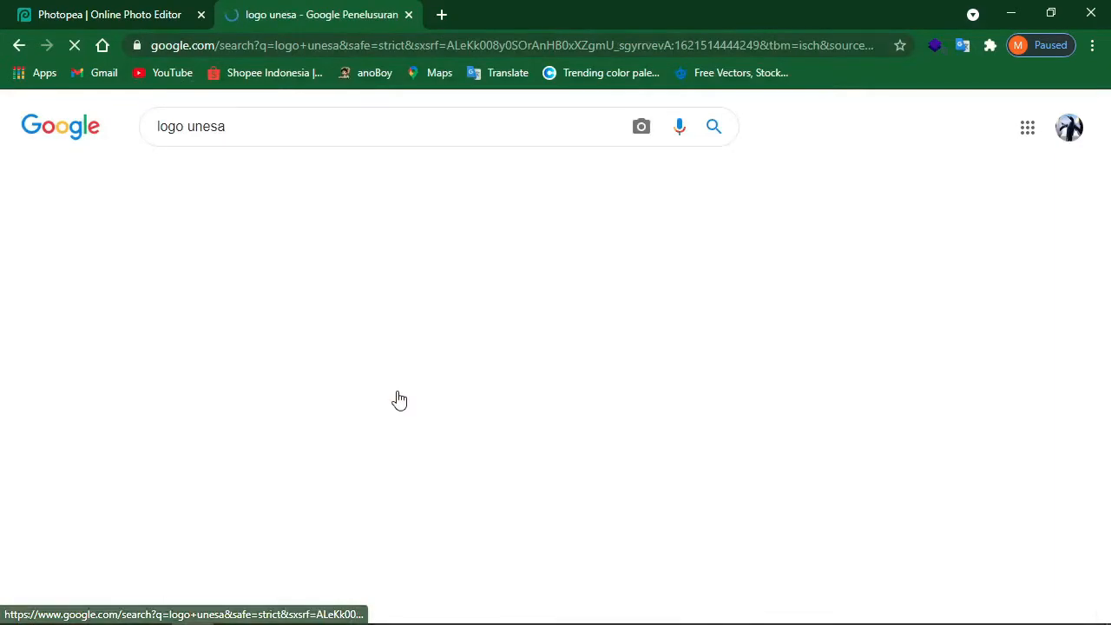
{"action": "left_click", "coordinate": [22, 391]}
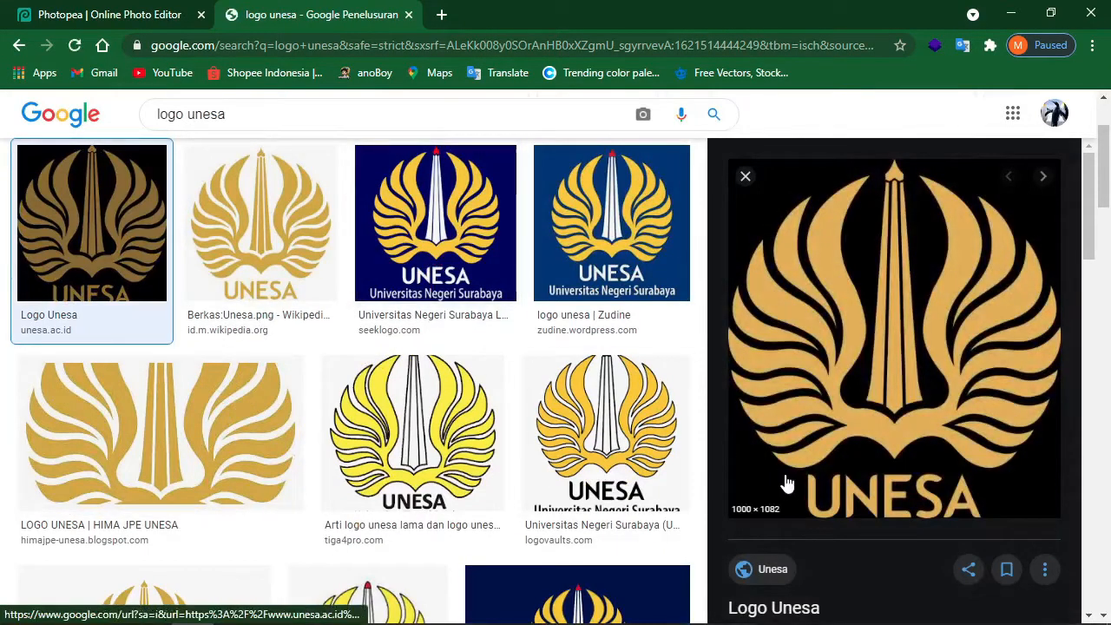
{"action": "right_click", "coordinate": [824, 348]}
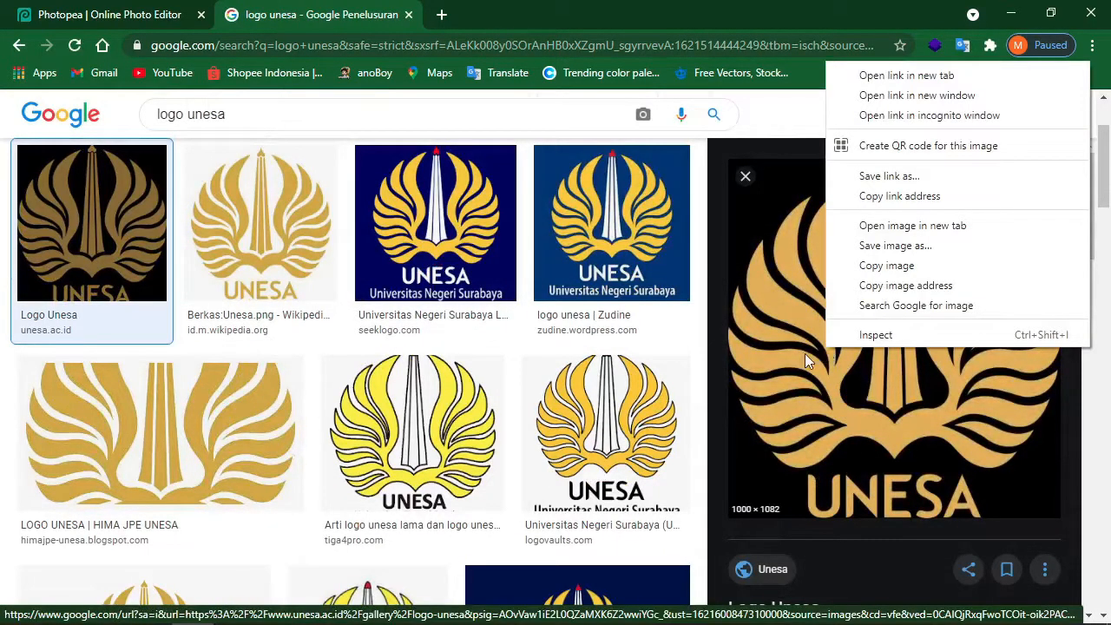
{"action": "left_click", "coordinate": [270, 293]}
{"action": "left_click", "coordinate": [270, 292]}
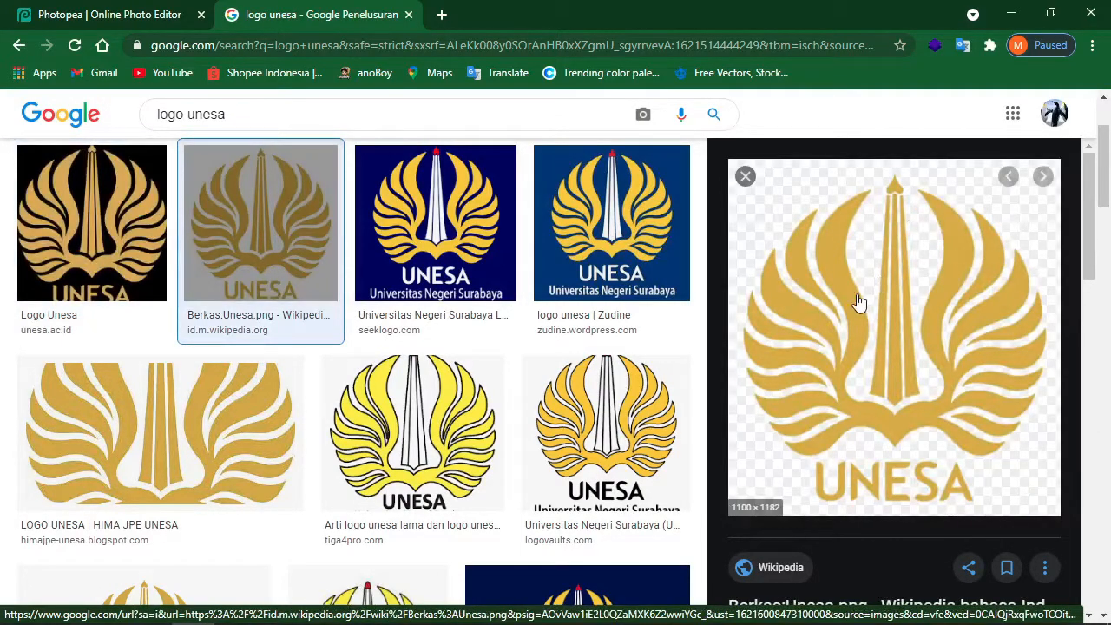
{"action": "left_click", "coordinate": [94, 255]}
Save the previewed logo image to the Pictures folder as a JPEG named unesa
{"action": "right_click", "coordinate": [848, 251]}
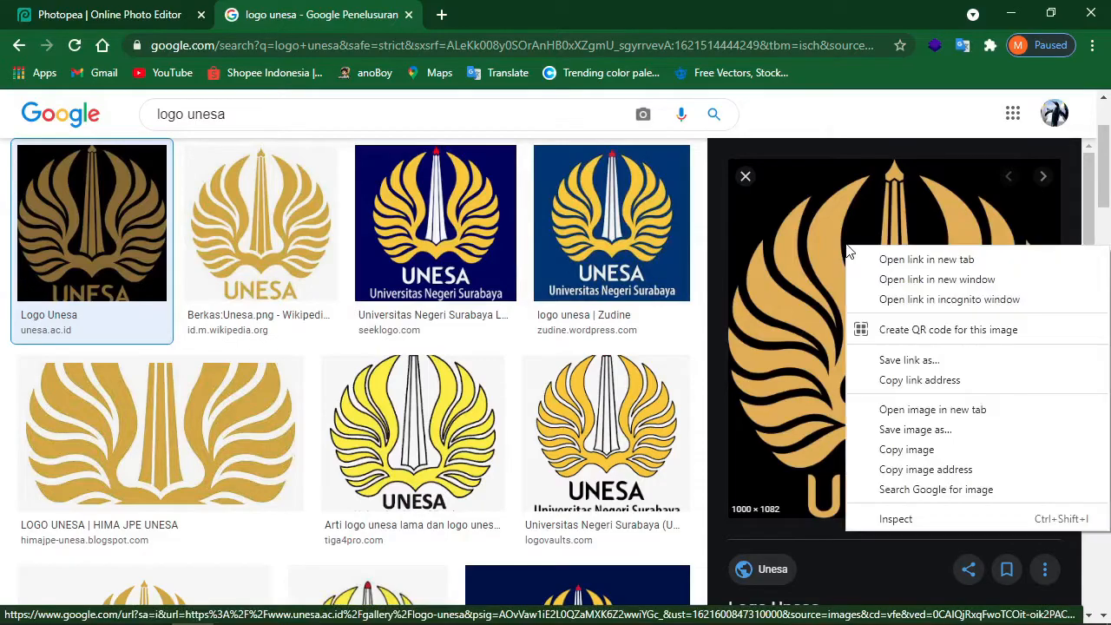
{"action": "left_click", "coordinate": [909, 430]}
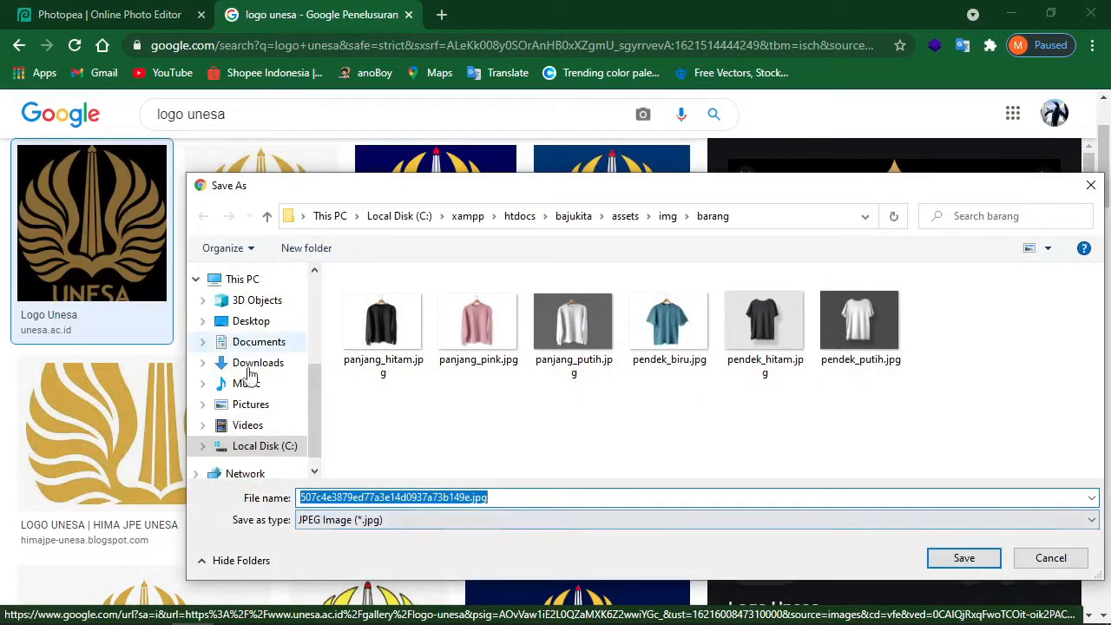
{"action": "left_click", "coordinate": [257, 410]}
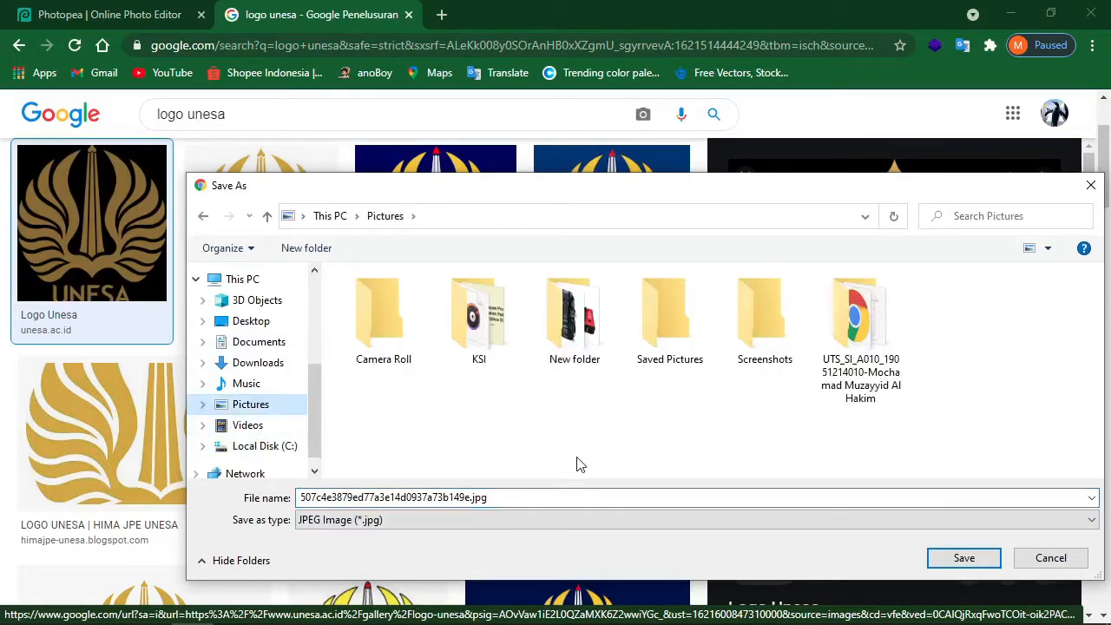
{"action": "double_click", "coordinate": [496, 497]}
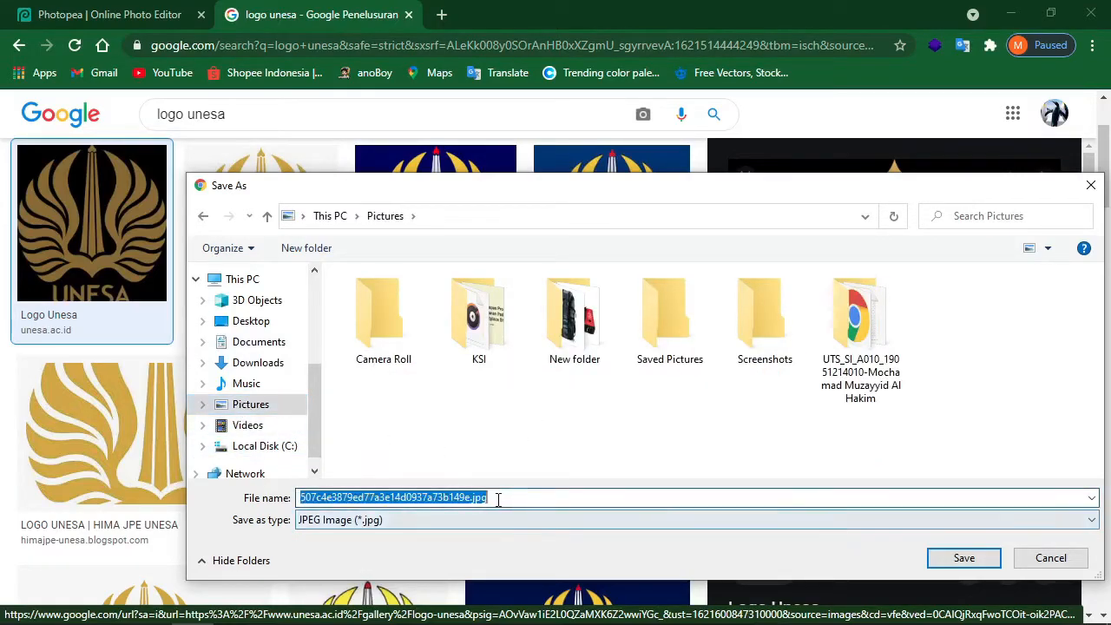
{"action": "type", "text": "unesa"}
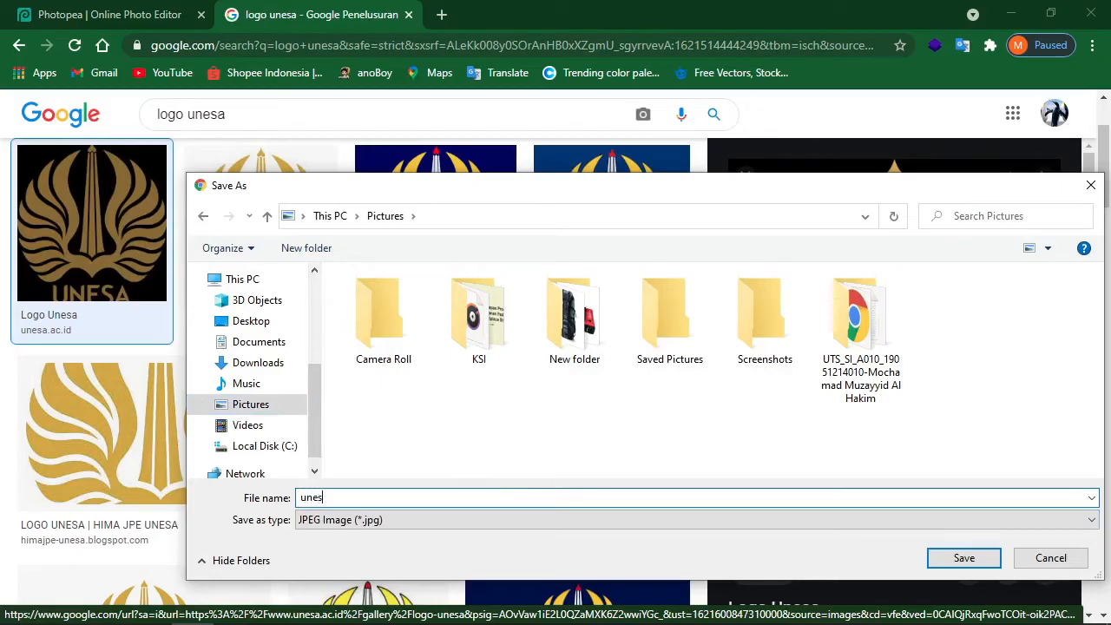
{"action": "left_click", "coordinate": [976, 564]}
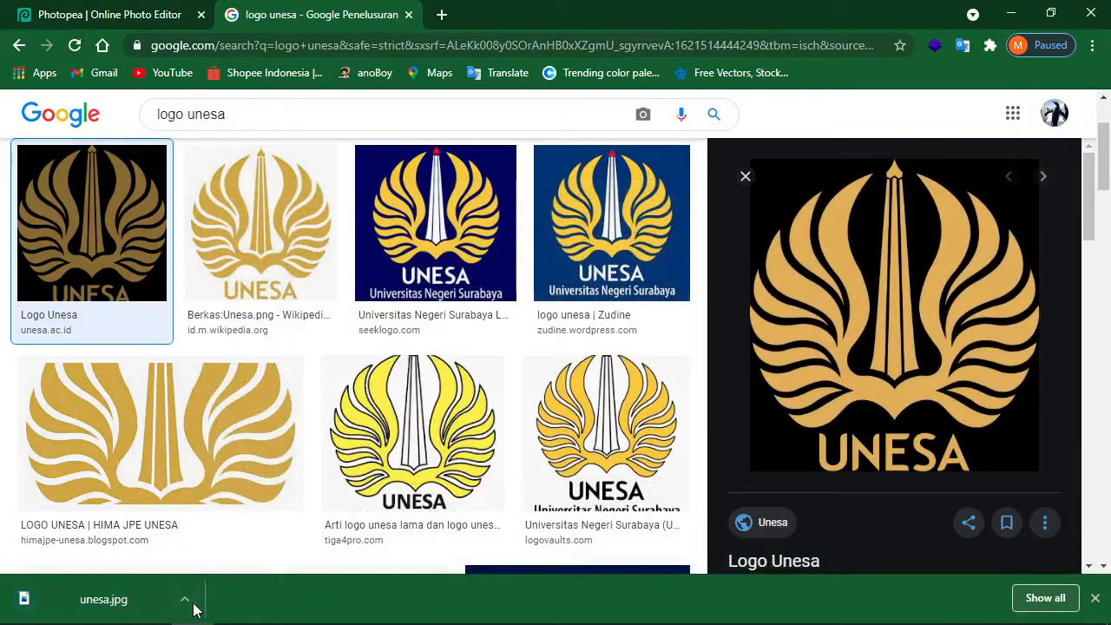
Show the downloaded unesa.jpg in its folder, minimise the folder window and return to the Photopea project
{"action": "left_click", "coordinate": [196, 601]}
{"action": "left_click", "coordinate": [229, 542]}
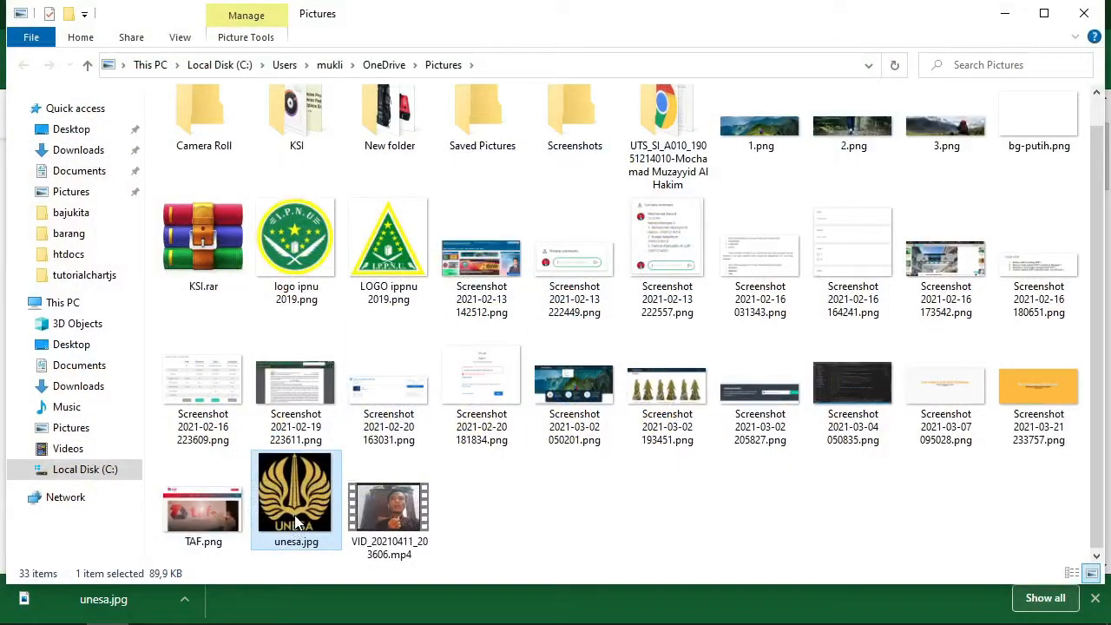
{"action": "left_click", "coordinate": [995, 20]}
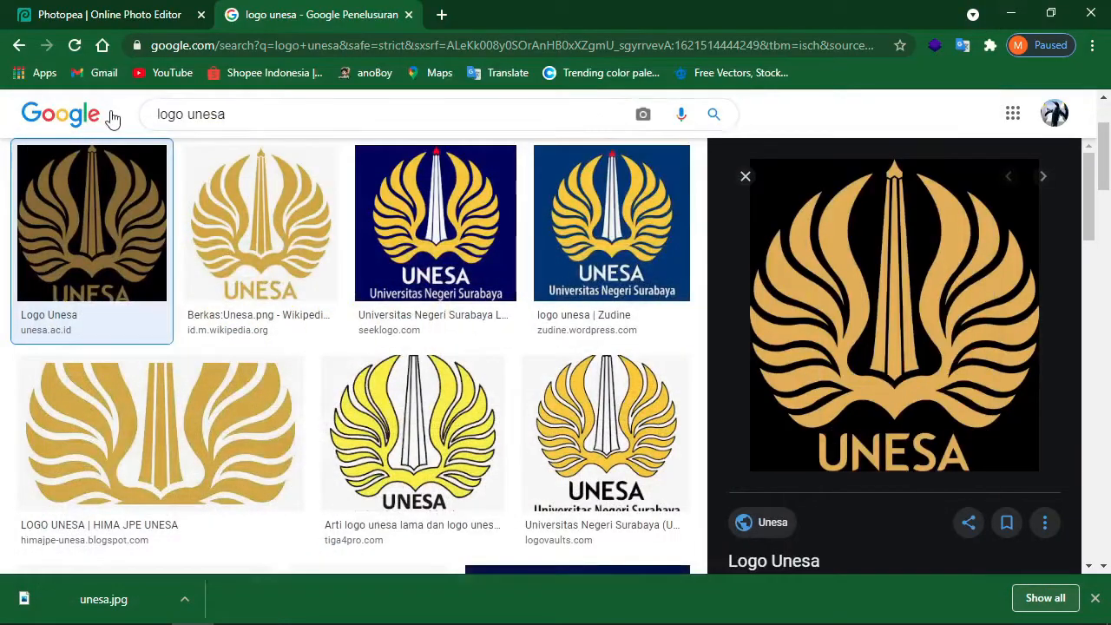
{"action": "left_click", "coordinate": [93, 10]}
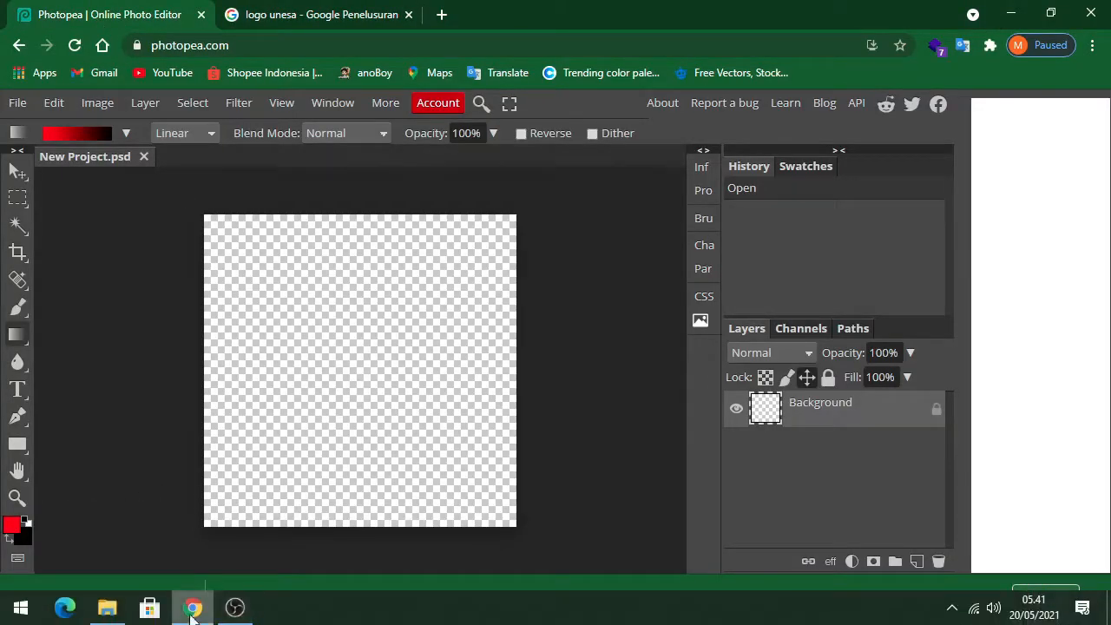
Bring up the Pictures folder window and resize and reposition it so part of the Photopea canvas stays uncovered
{"action": "left_click", "coordinate": [107, 607]}
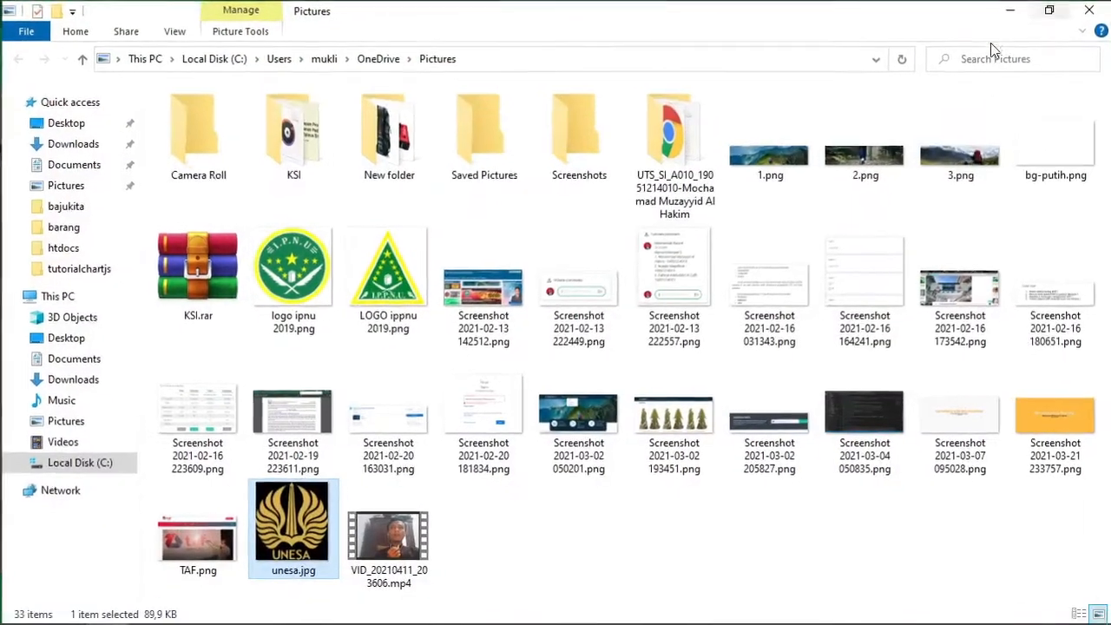
{"action": "left_click", "coordinate": [1048, 9]}
{"action": "left_click_drag", "start_coordinate": [697, 9], "coordinate": [885, 30]}
{"action": "left_click_drag", "start_coordinate": [127, 229], "coordinate": [437, 250]}
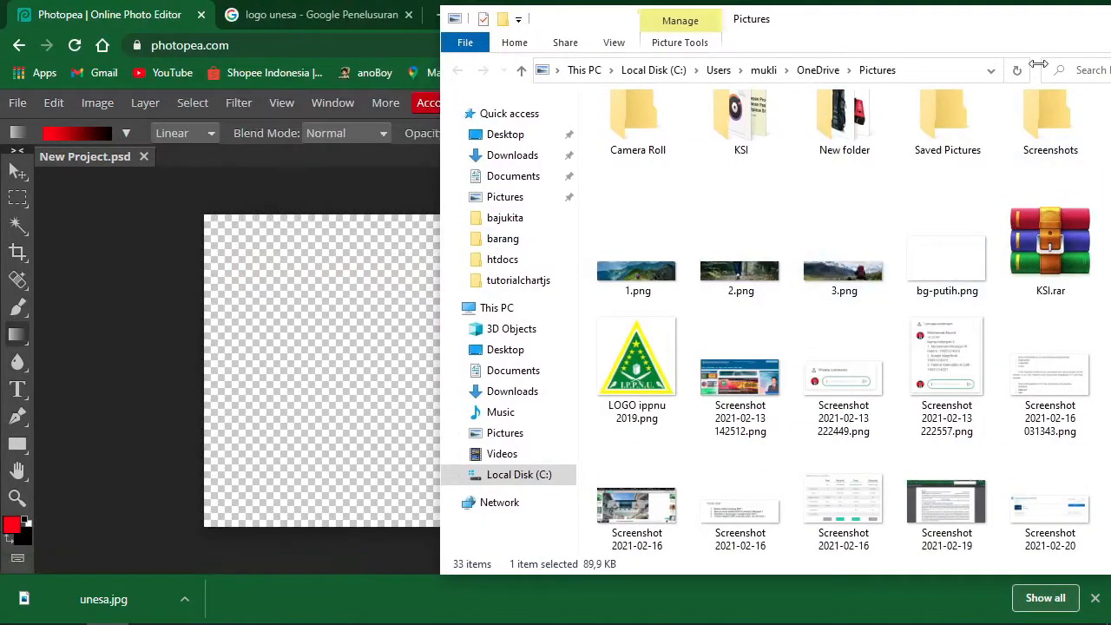
{"action": "left_click_drag", "start_coordinate": [1054, 26], "coordinate": [913, 30]}
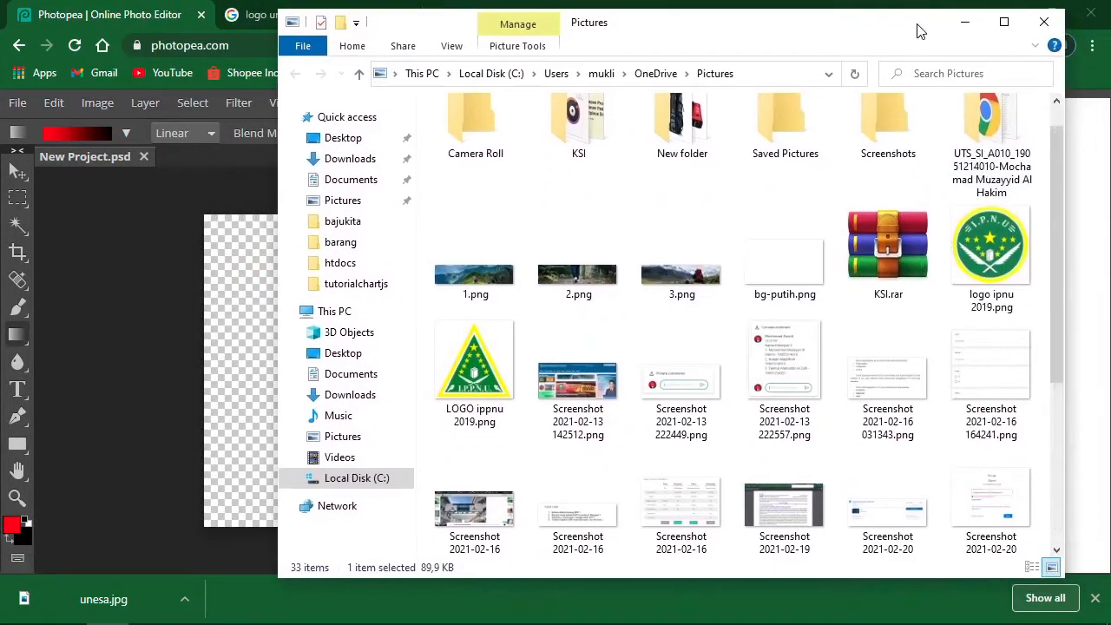
Place unesa.jpg from the Pictures folder onto the canvas and confirm its transform at 99.70% width and 99.72% height
{"action": "left_click_drag", "start_coordinate": [1052, 180], "coordinate": [1029, 322]}
{"action": "left_click_drag", "start_coordinate": [569, 518], "coordinate": [221, 426]}
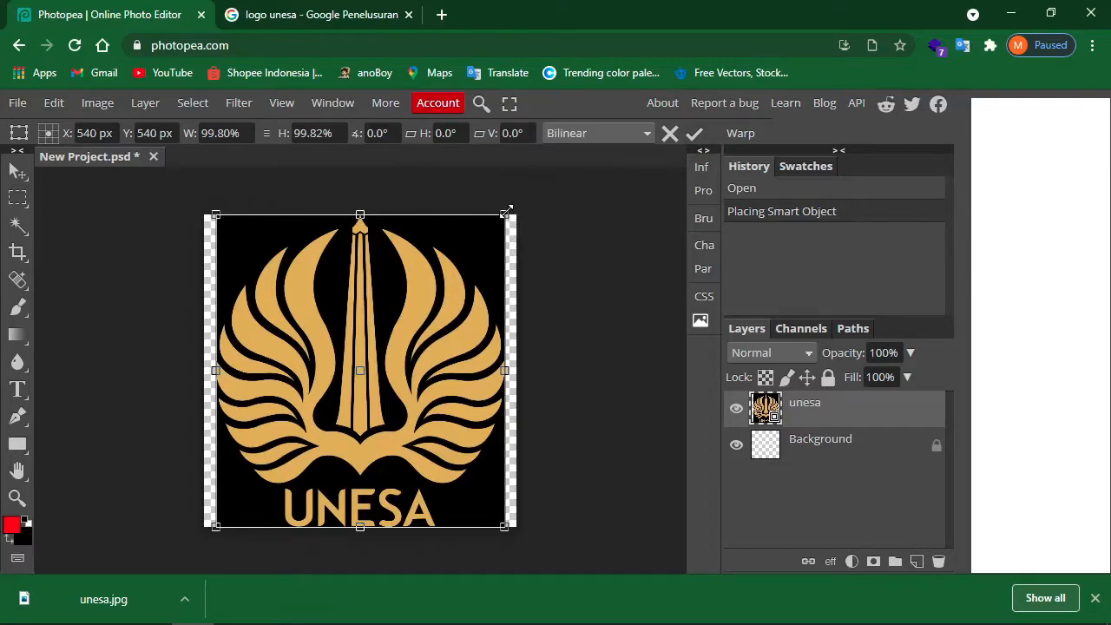
{"action": "left_click_drag", "start_coordinate": [503, 215], "coordinate": [505, 245]}
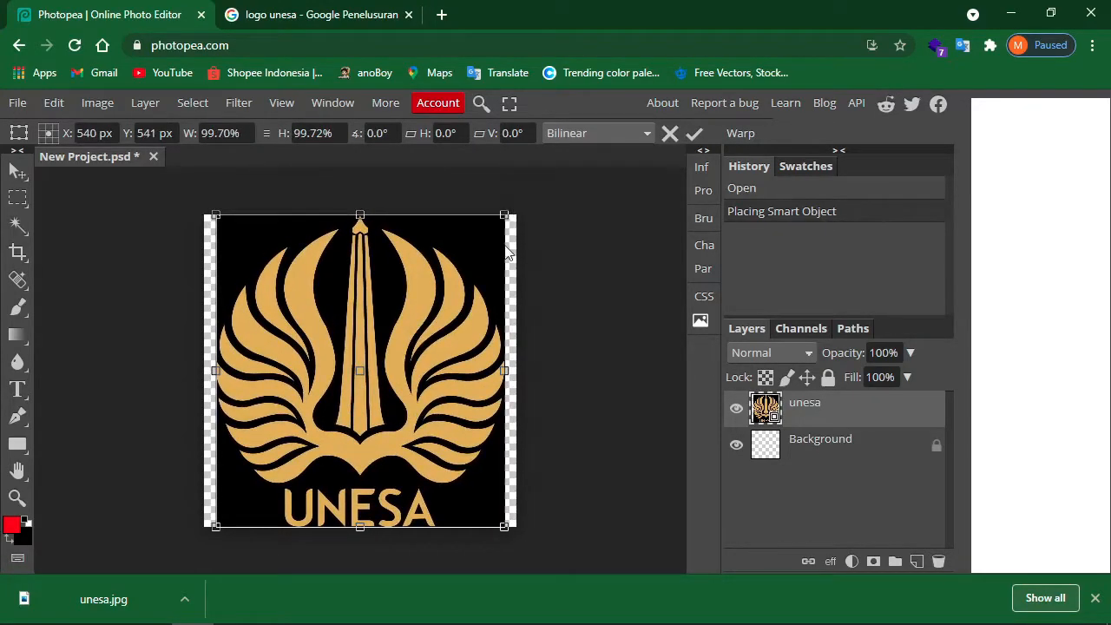
{"action": "left_click", "coordinate": [695, 135]}
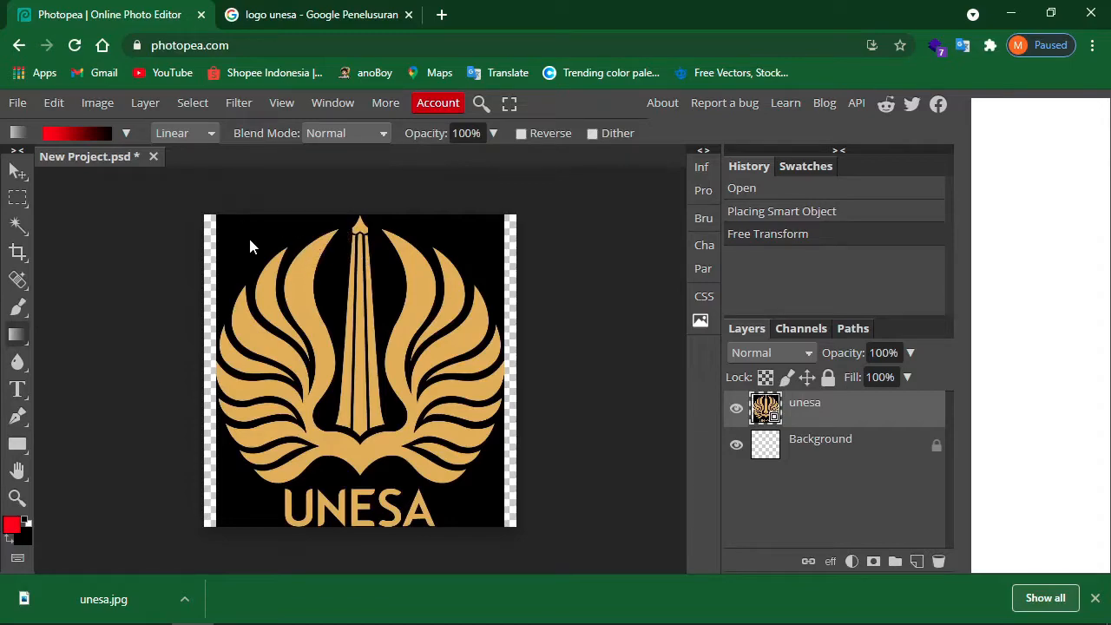
Select the black area around the upper part of the logo with the Magic Wand
{"action": "right_click", "coordinate": [18, 227]}
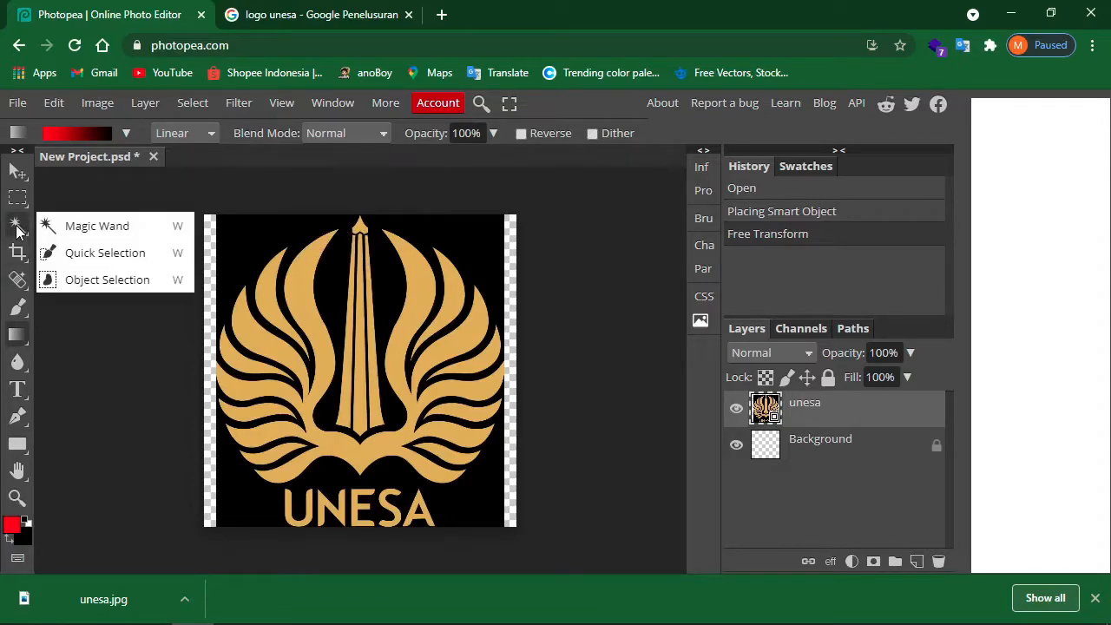
{"action": "left_click", "coordinate": [55, 225]}
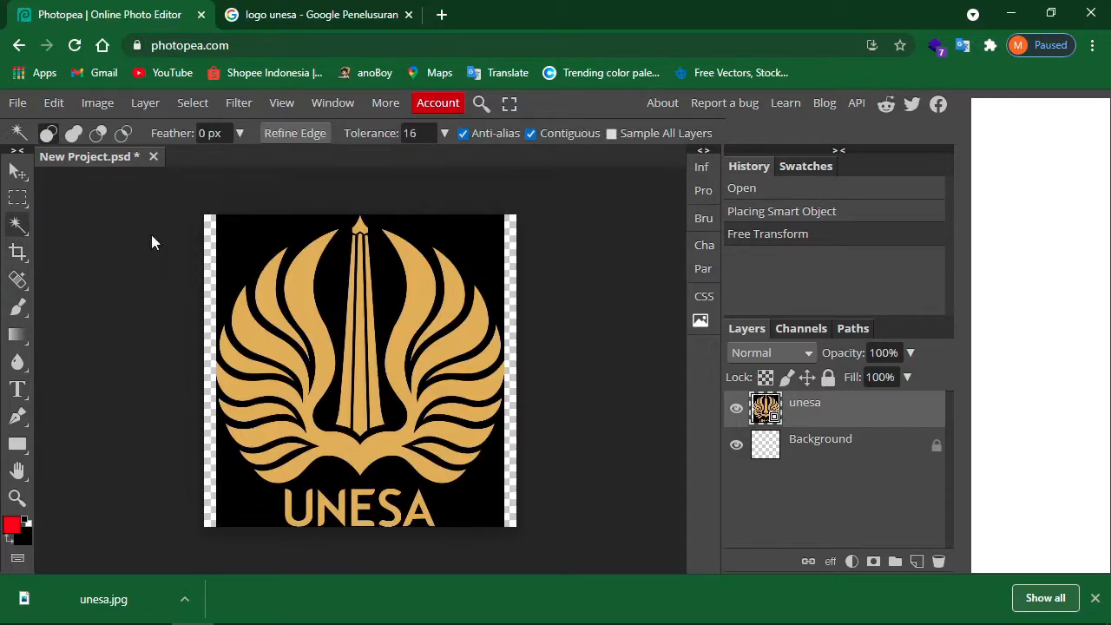
{"action": "right_click", "coordinate": [25, 222]}
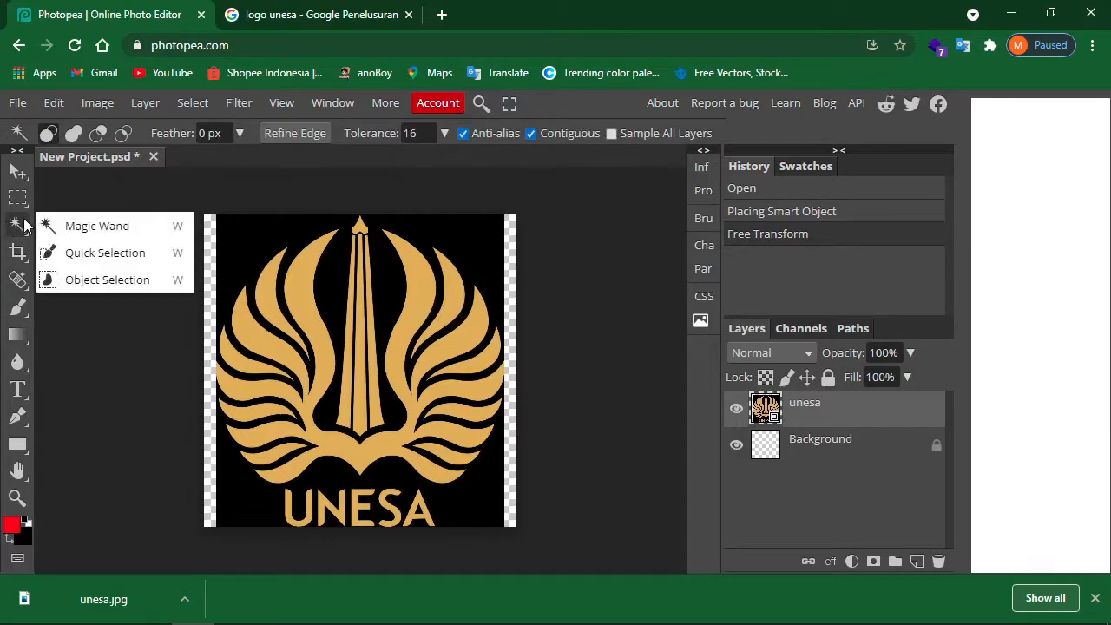
{"action": "left_click", "coordinate": [41, 225]}
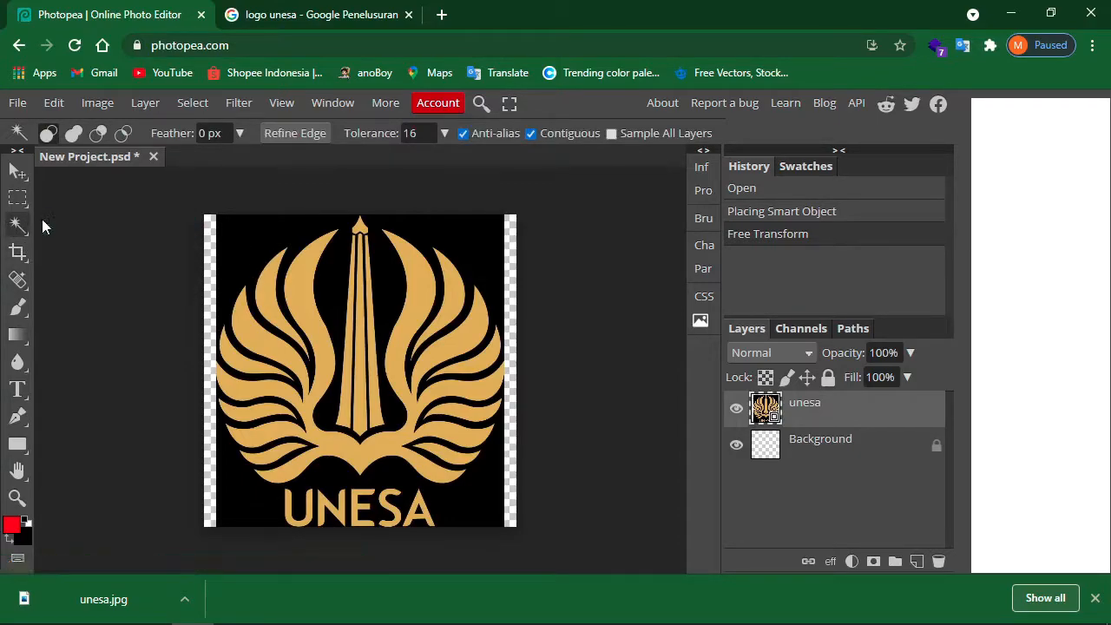
{"action": "left_click", "coordinate": [235, 239]}
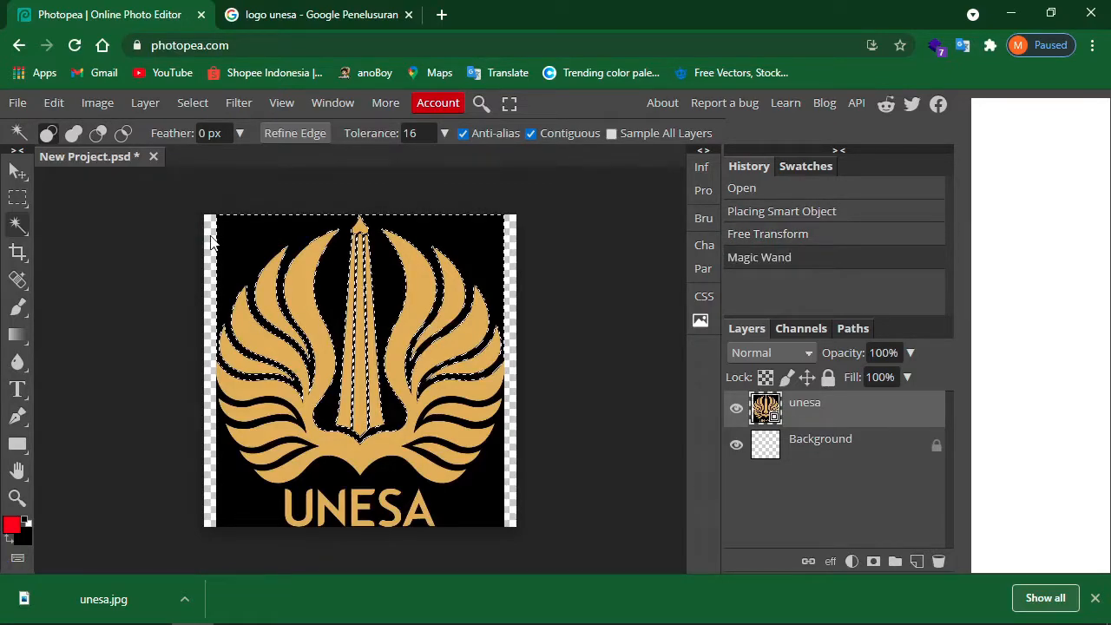
Try to delete the selected black area, clear the selection, and undo the deletion of the unesa layer
{"action": "key", "text": "Delete"}
{"action": "key", "text": "ctrl+d"}
{"action": "key", "text": "Delete"}
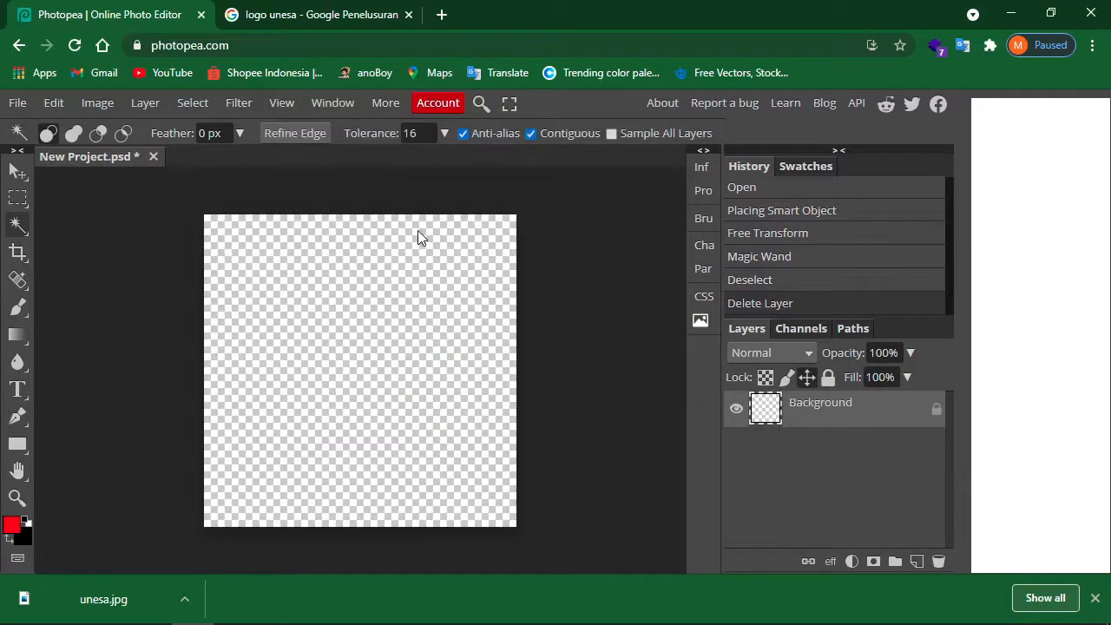
{"action": "key", "text": "ctrl+z"}
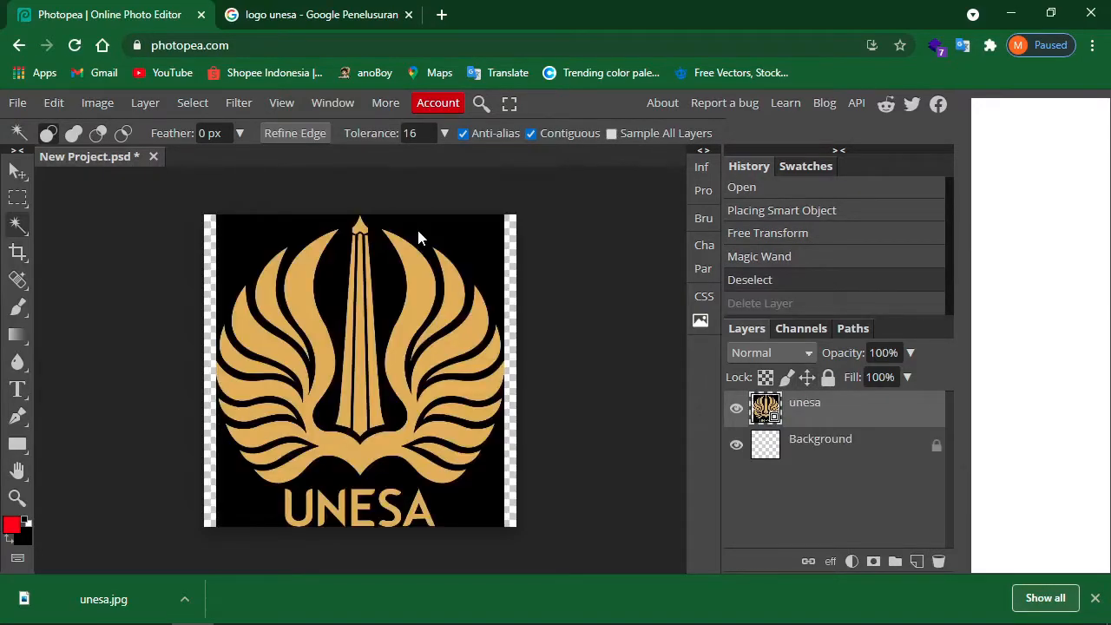
Try to delete the logo's black background after reselecting it with the Magic Wand, and clear the selection
{"action": "right_click", "coordinate": [23, 228]}
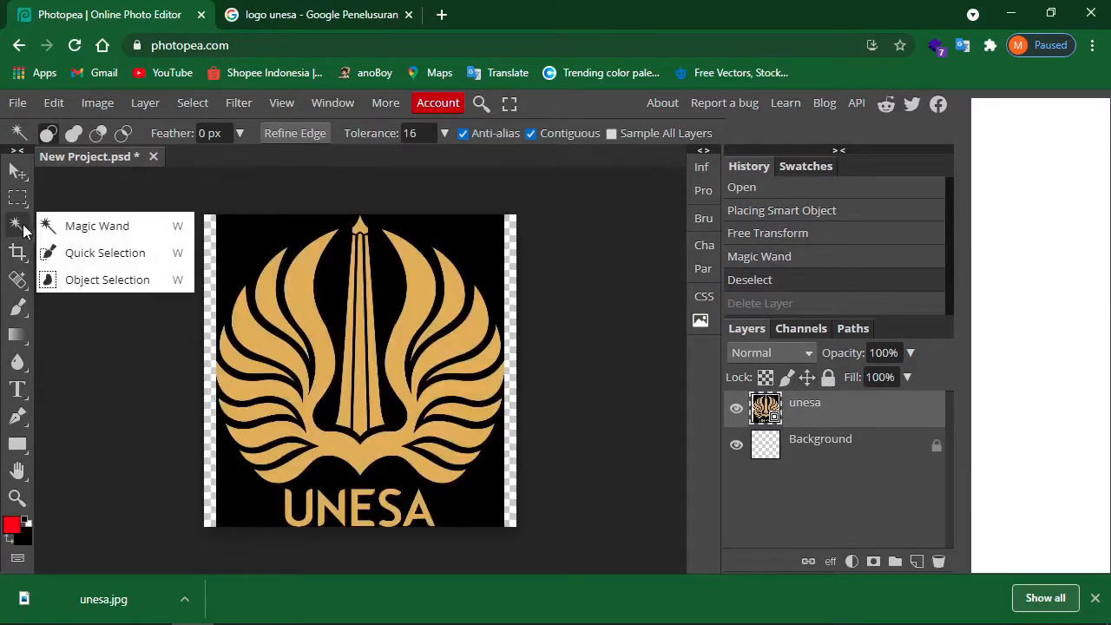
{"action": "left_click", "coordinate": [137, 222]}
{"action": "left_click", "coordinate": [236, 235]}
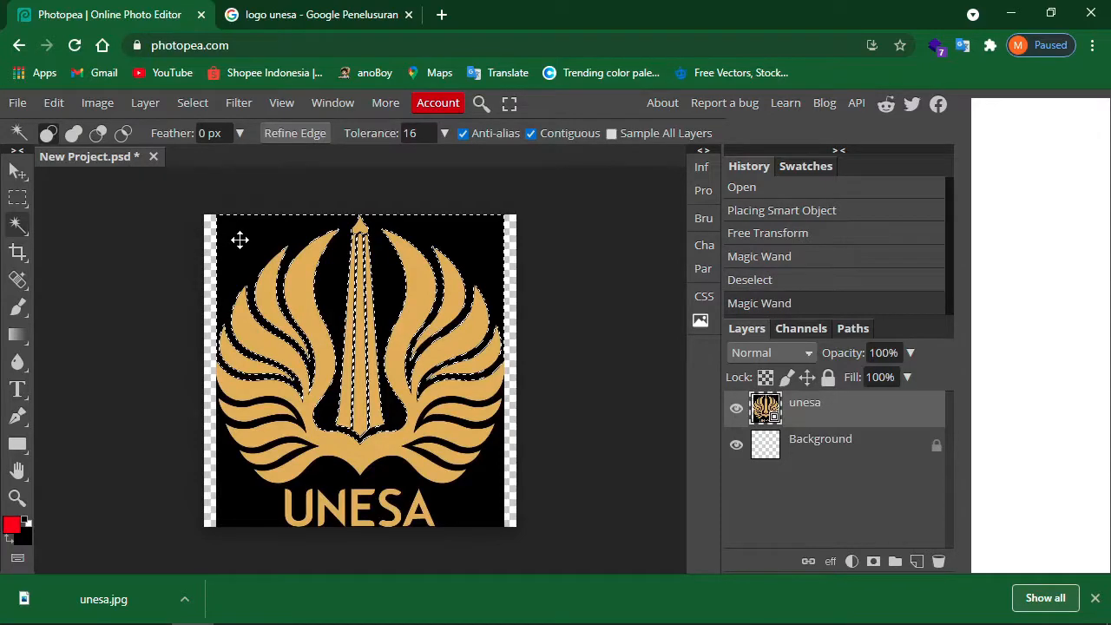
{"action": "right_click", "coordinate": [237, 236]}
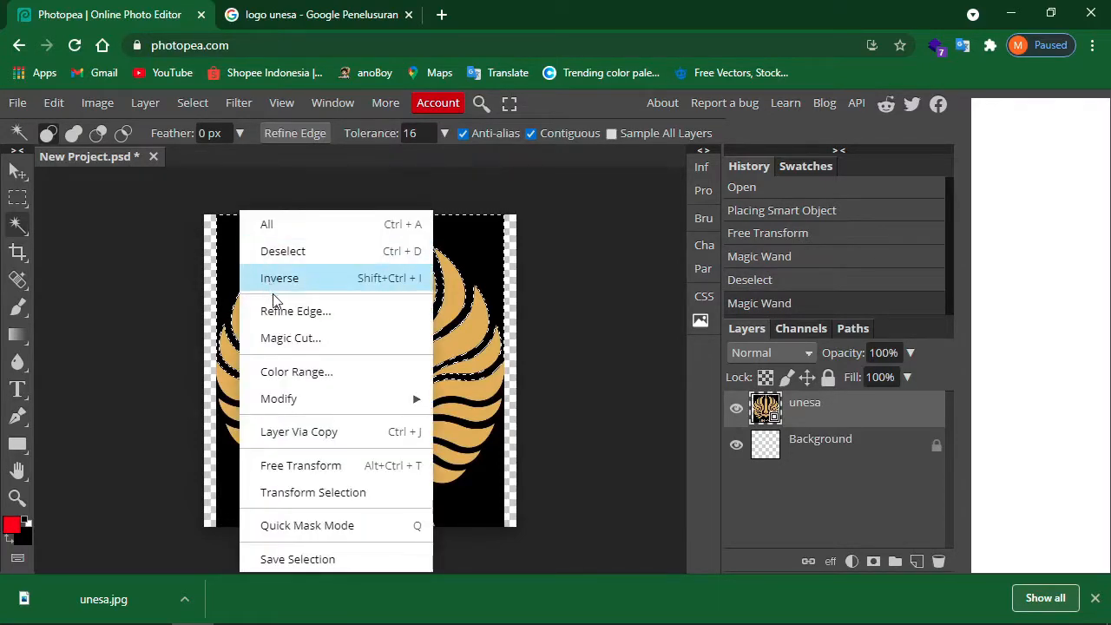
{"action": "left_click", "coordinate": [232, 266]}
{"action": "left_click", "coordinate": [209, 276]}
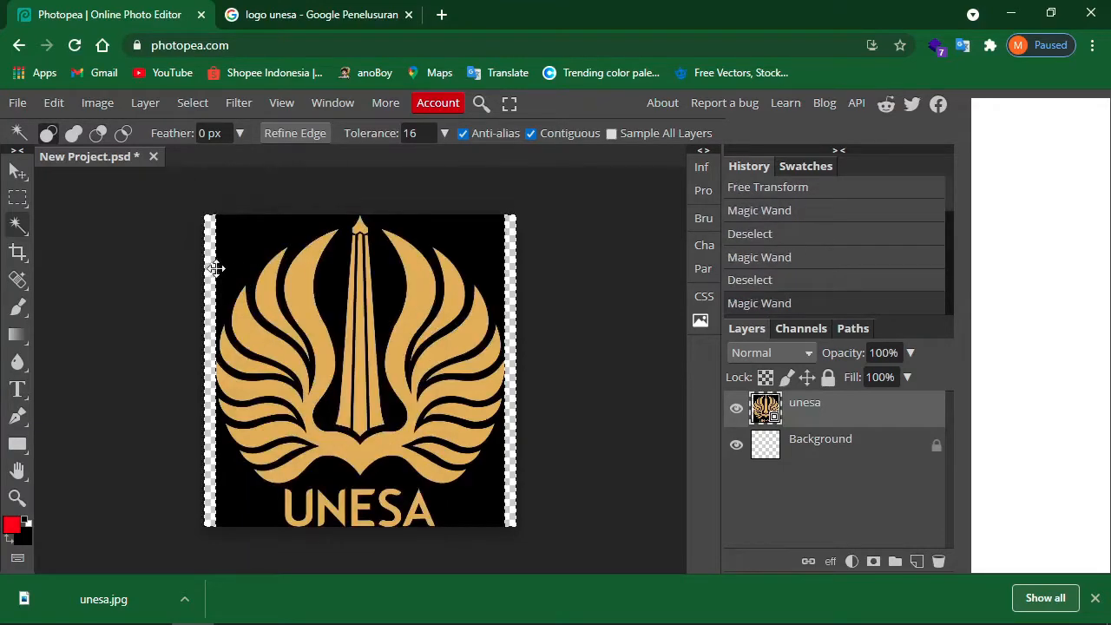
{"action": "left_click", "coordinate": [220, 267]}
{"action": "key", "text": "Delete"}
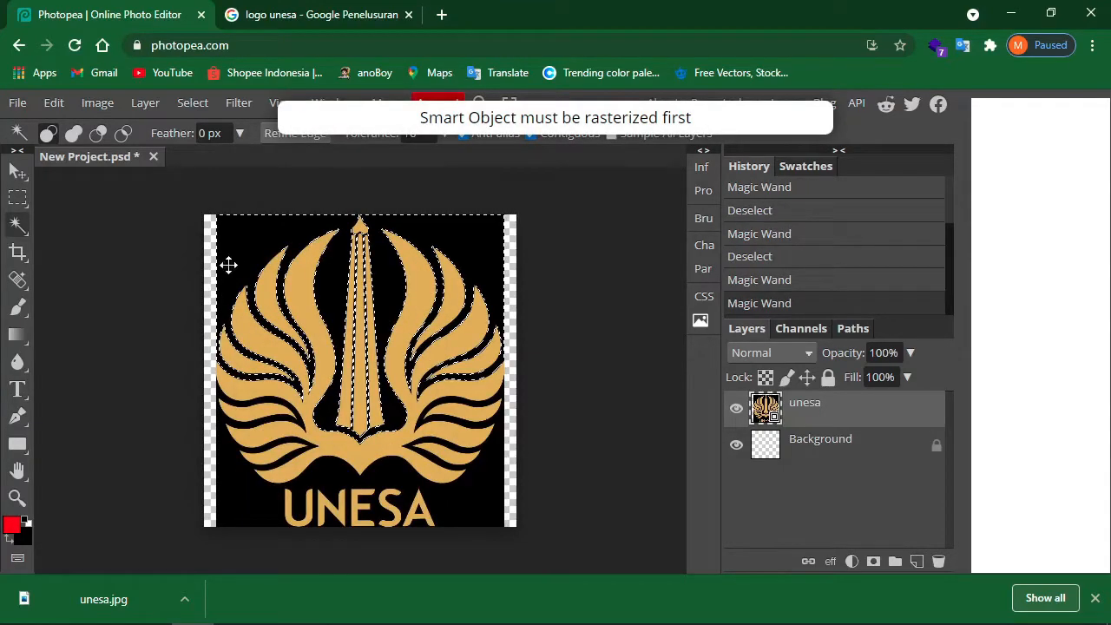
{"action": "right_click", "coordinate": [765, 411]}
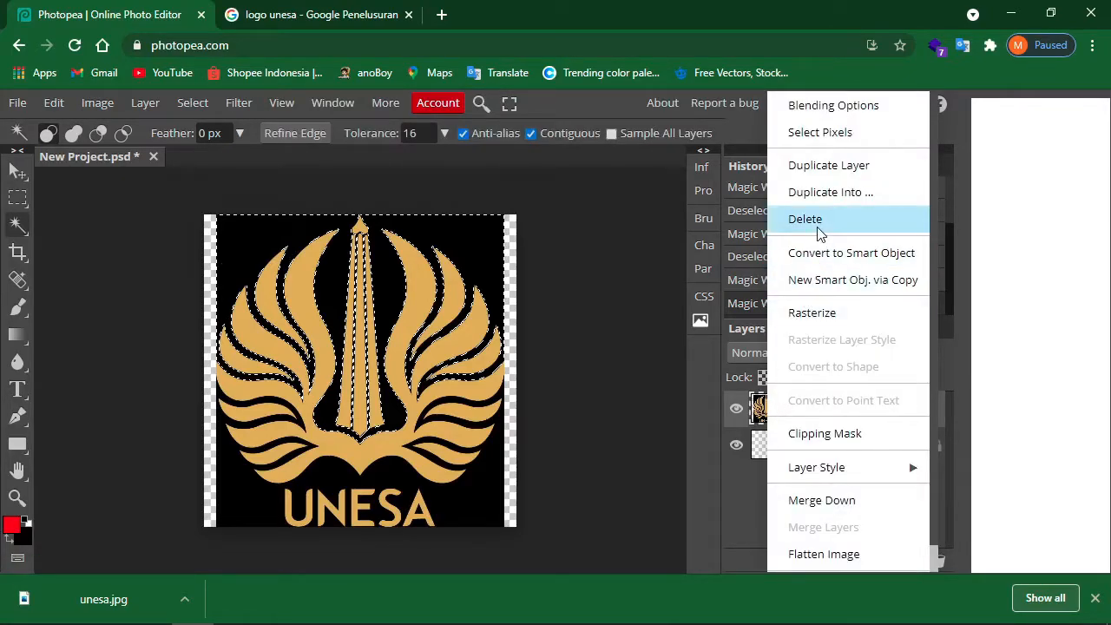
{"action": "left_click", "coordinate": [602, 265]}
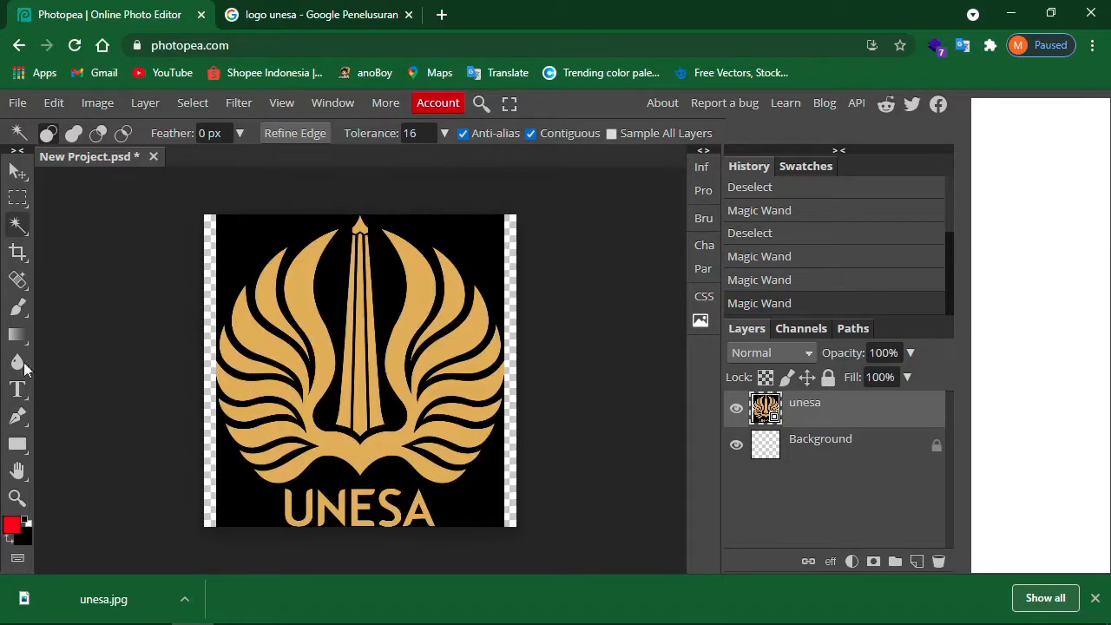
Rasterize the unesa smart object for the Eraser tool and erase one spot in the logo's upper-left black area
{"action": "left_click", "coordinate": [23, 287]}
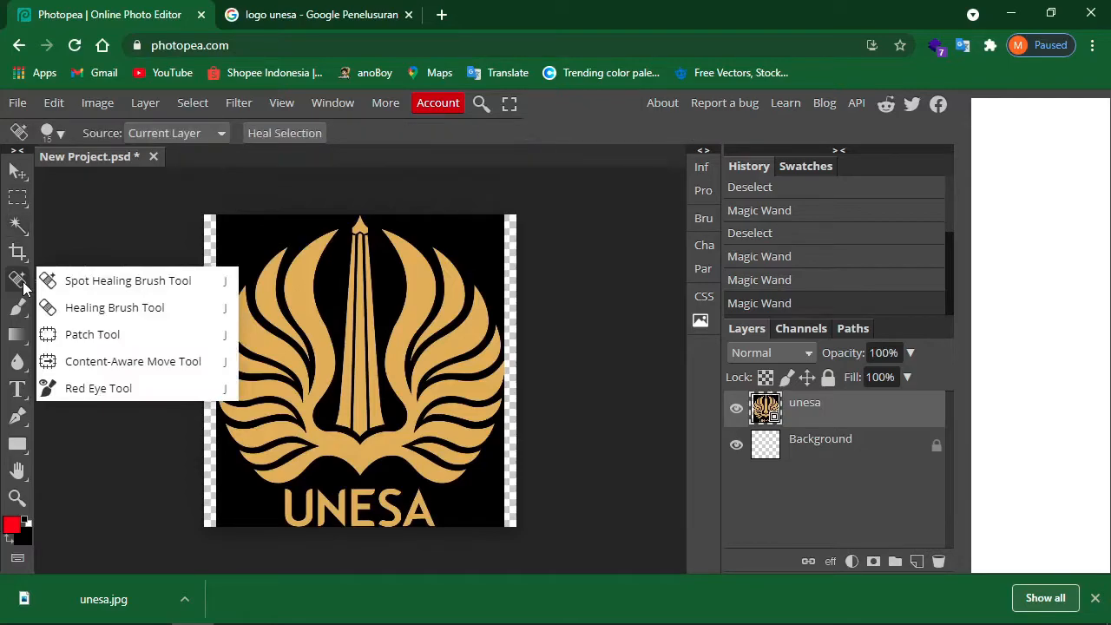
{"action": "left_click", "coordinate": [17, 307]}
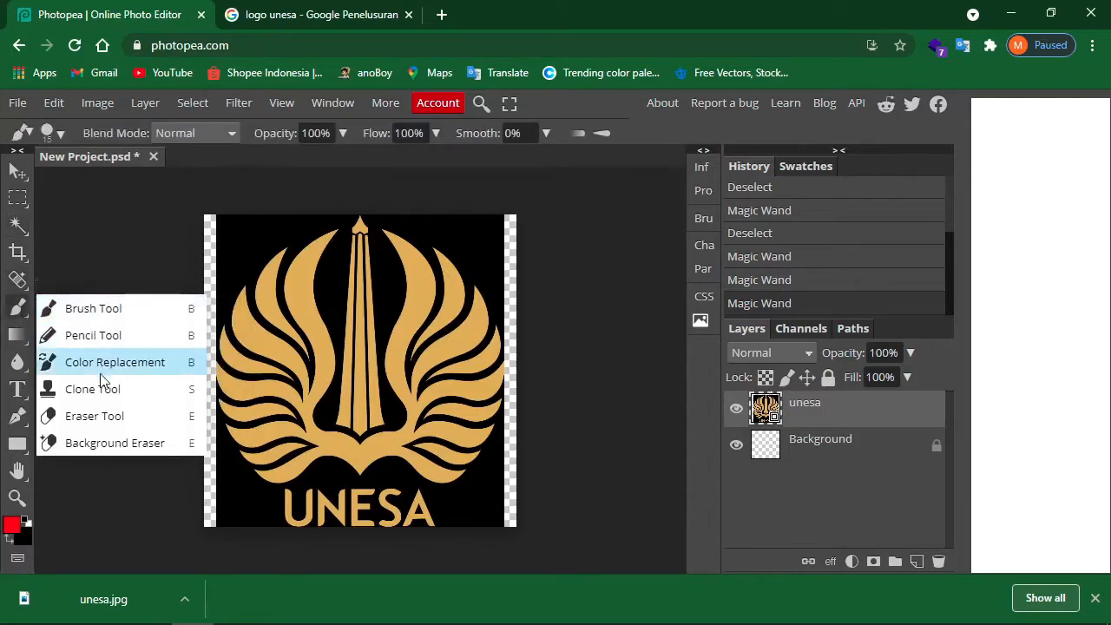
{"action": "left_click", "coordinate": [104, 416]}
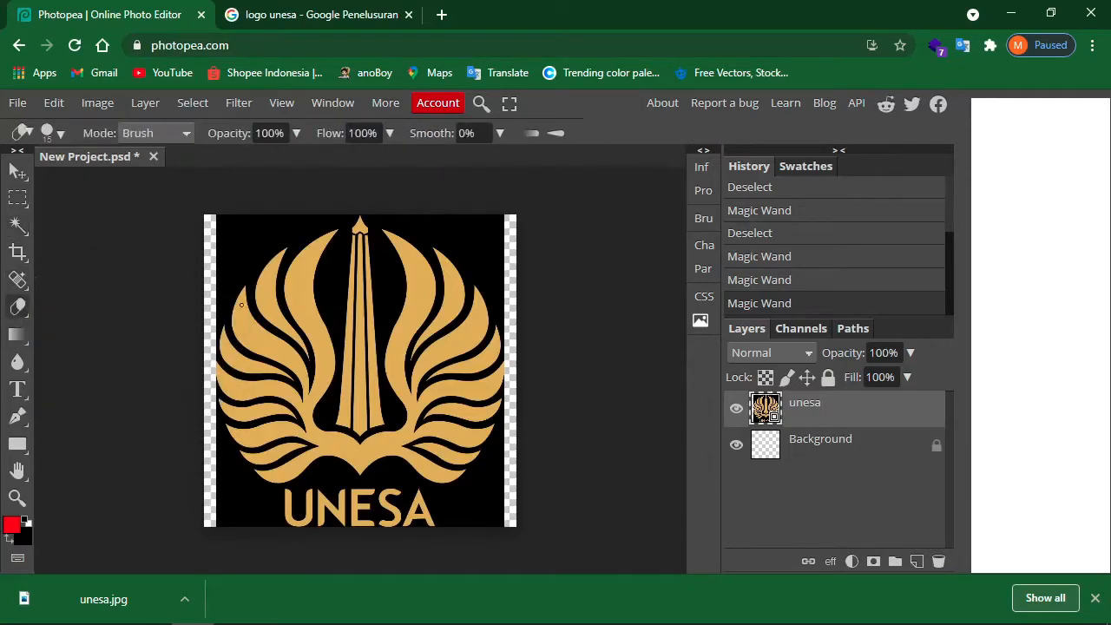
{"action": "left_click", "coordinate": [240, 228]}
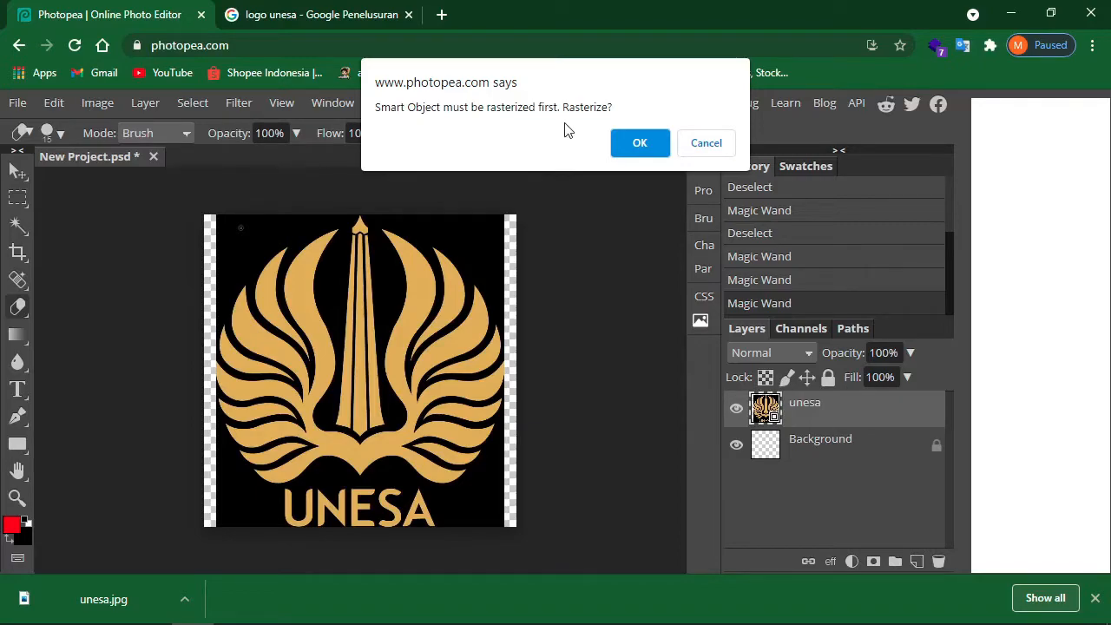
{"action": "left_click", "coordinate": [624, 143]}
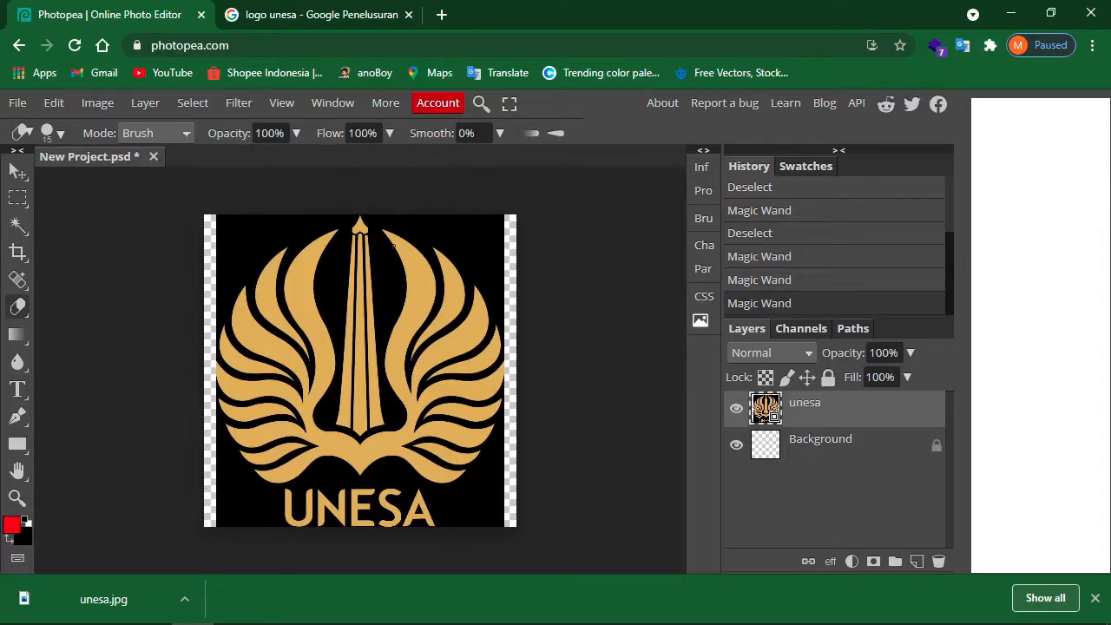
{"action": "left_click", "coordinate": [263, 229]}
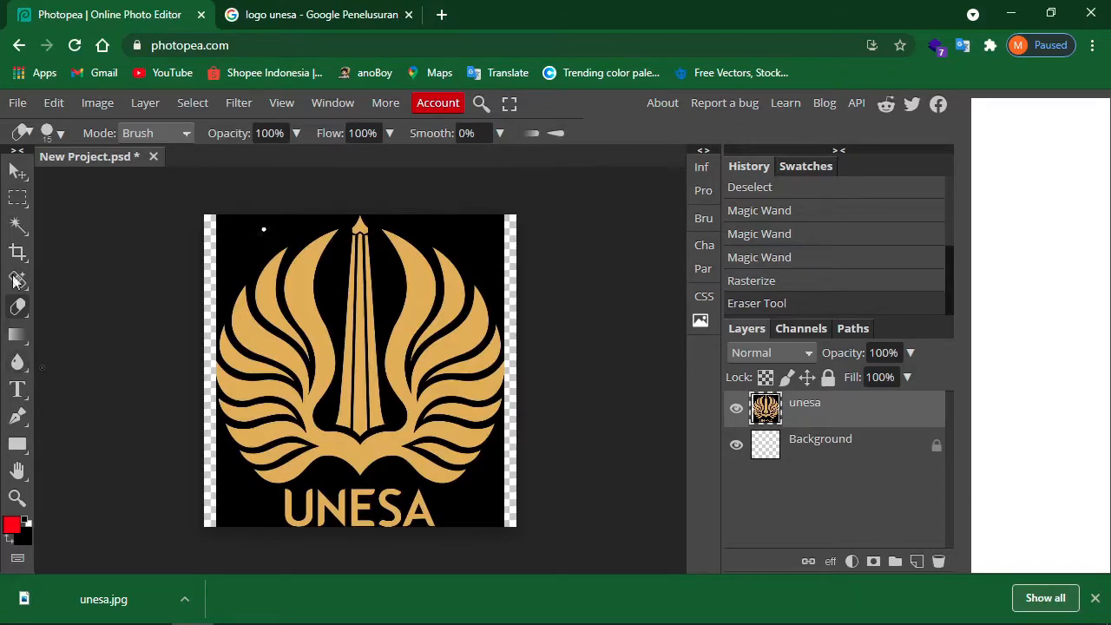
Select the black areas around the upper and lower parts of the logo with the Magic Wand and delete each one
{"action": "left_click", "coordinate": [17, 224]}
{"action": "left_click", "coordinate": [56, 224]}
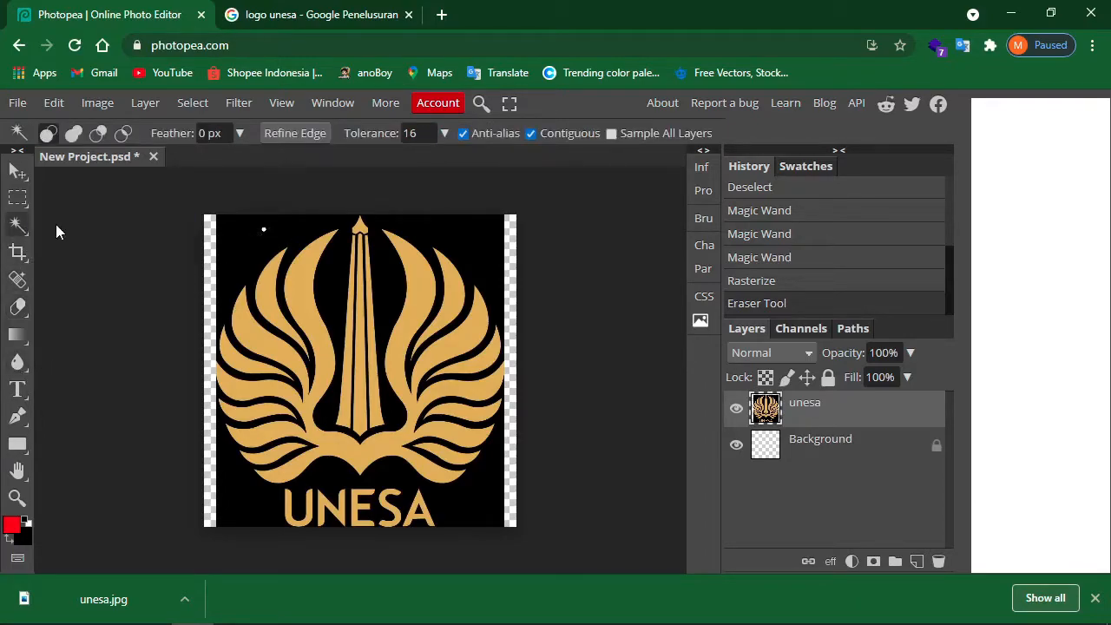
{"action": "left_click", "coordinate": [236, 248]}
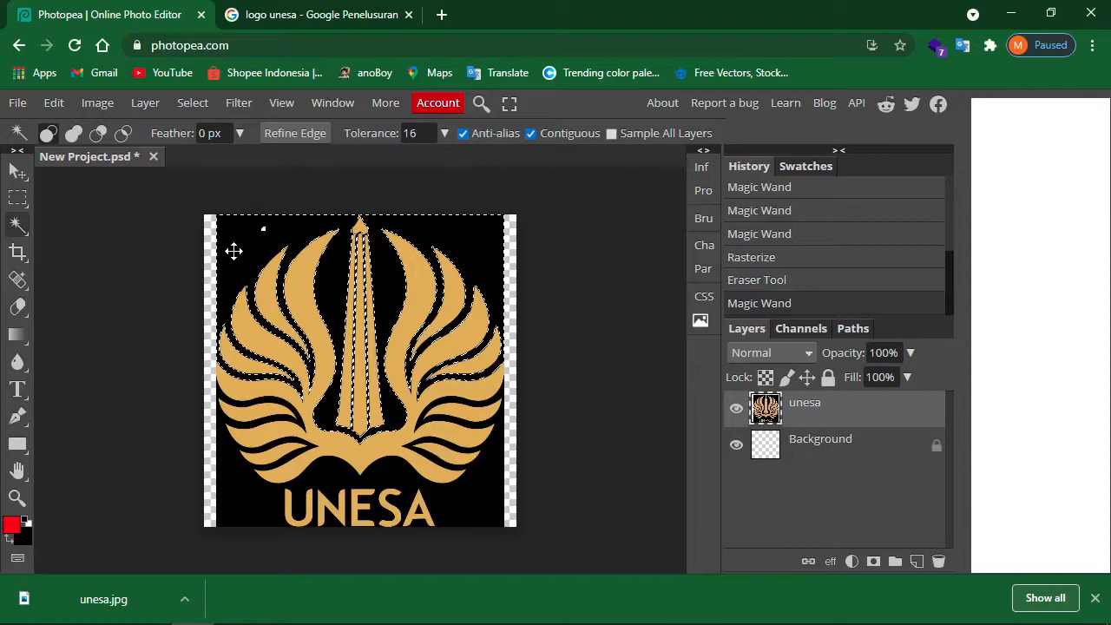
{"action": "key", "text": "Delete"}
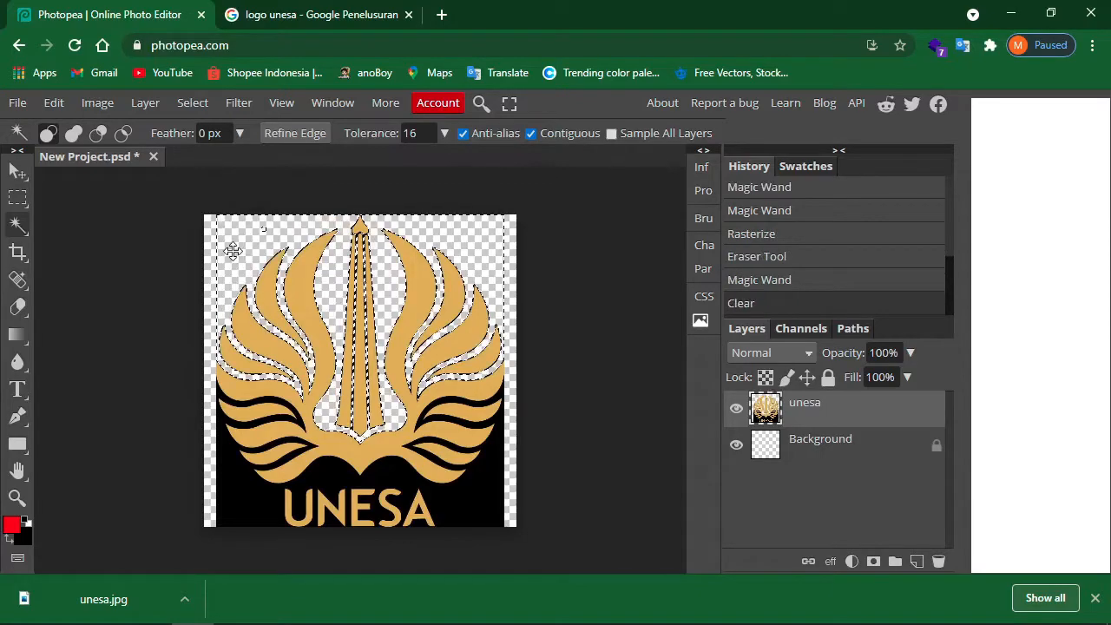
{"action": "left_click", "coordinate": [237, 492]}
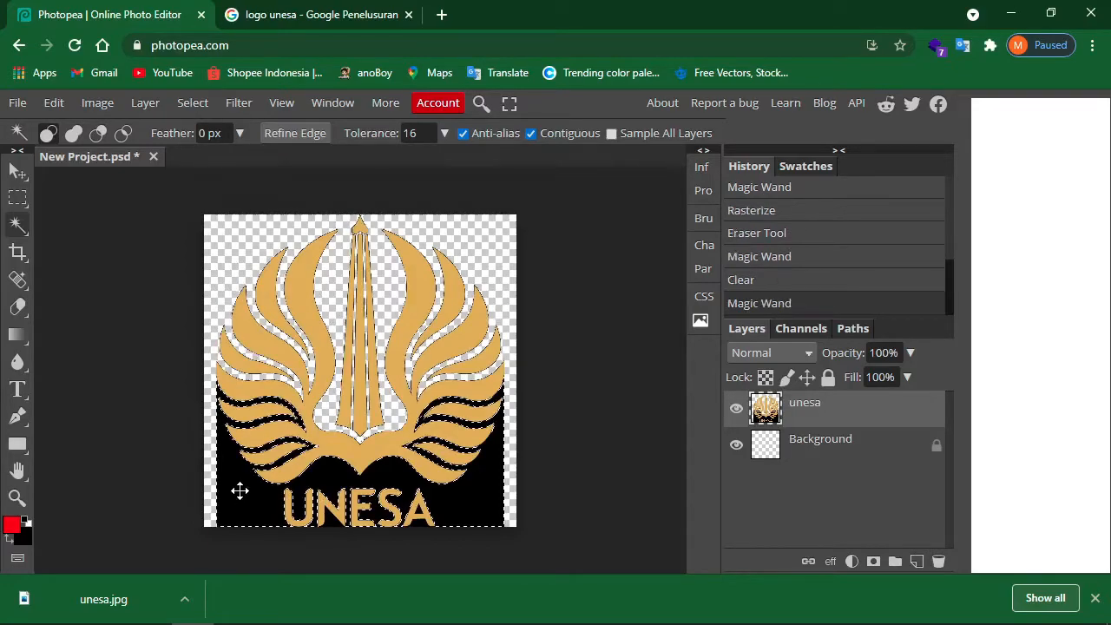
{"action": "key", "text": "Delete"}
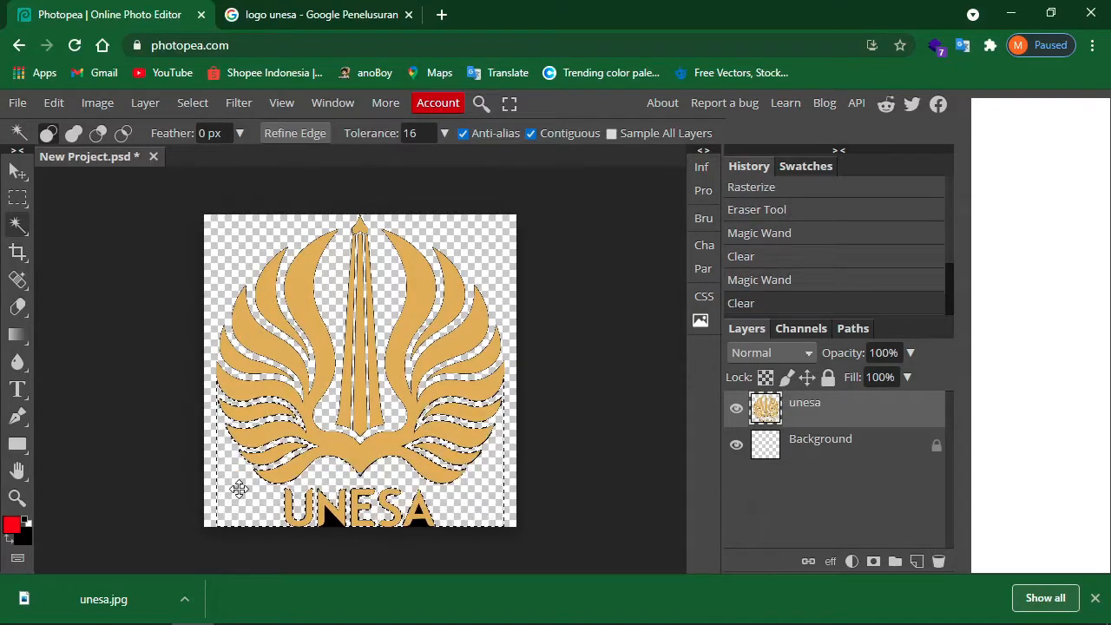
Remove the remaining black areas in the letters N and A of the UNESA text with the Magic Wand
{"action": "left_click", "coordinate": [329, 517]}
{"action": "key", "text": "Delete"}
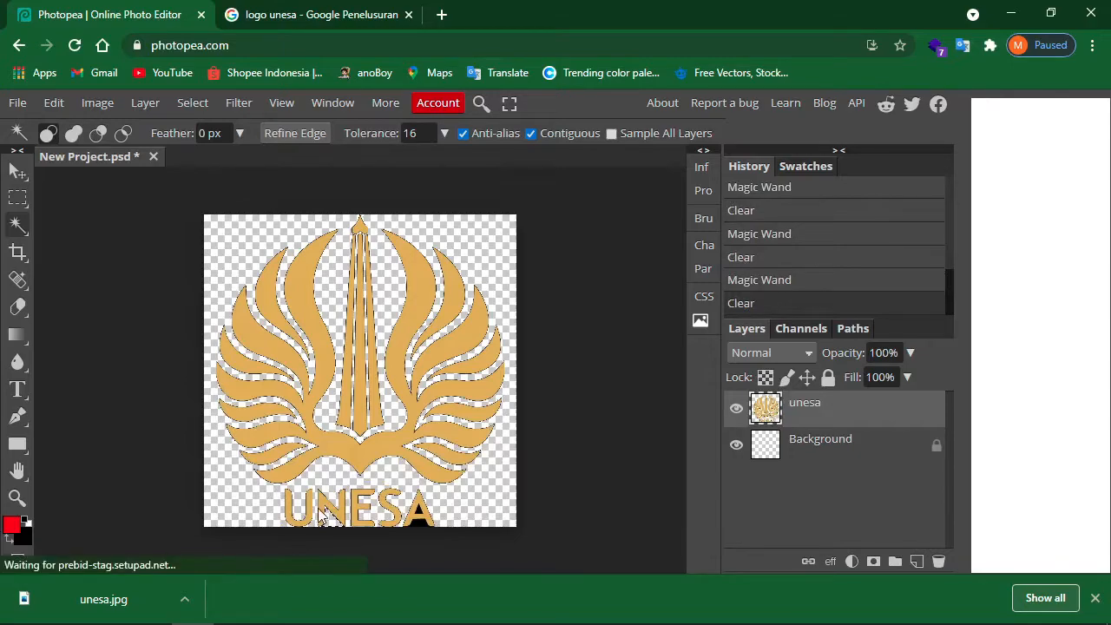
{"action": "left_click", "coordinate": [414, 514]}
{"action": "key", "text": "Delete"}
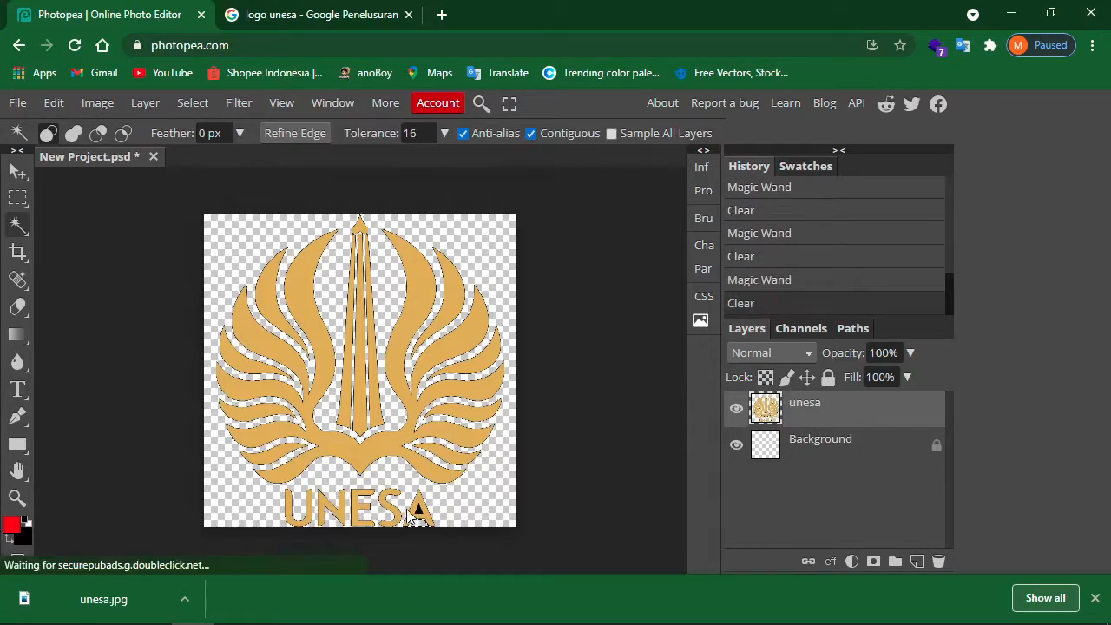
{"action": "left_click", "coordinate": [422, 515]}
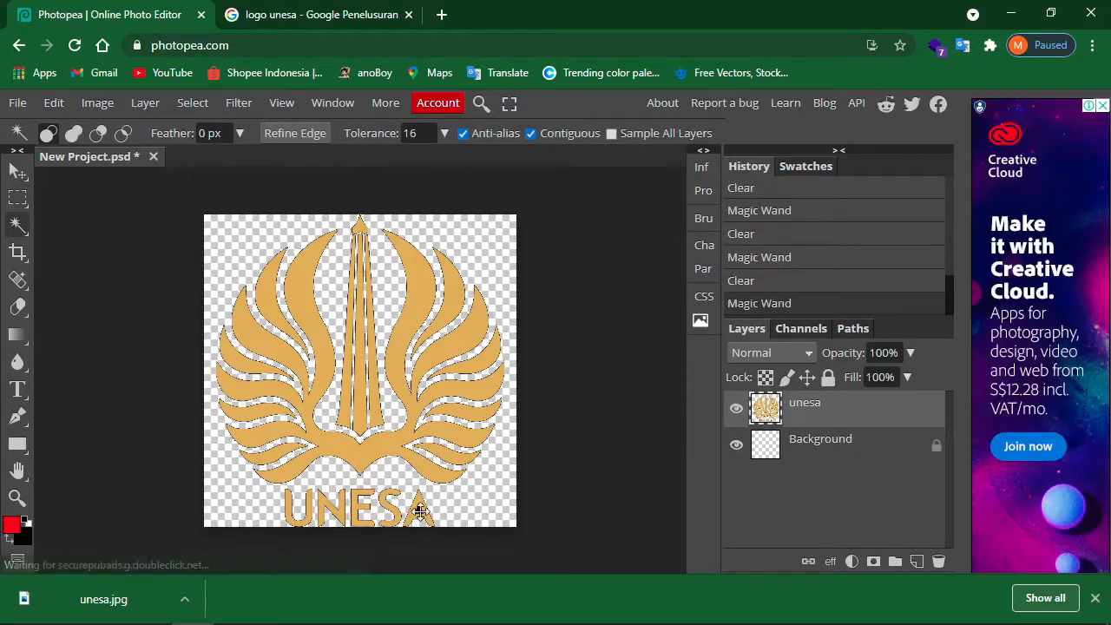
{"action": "key", "text": "Delete"}
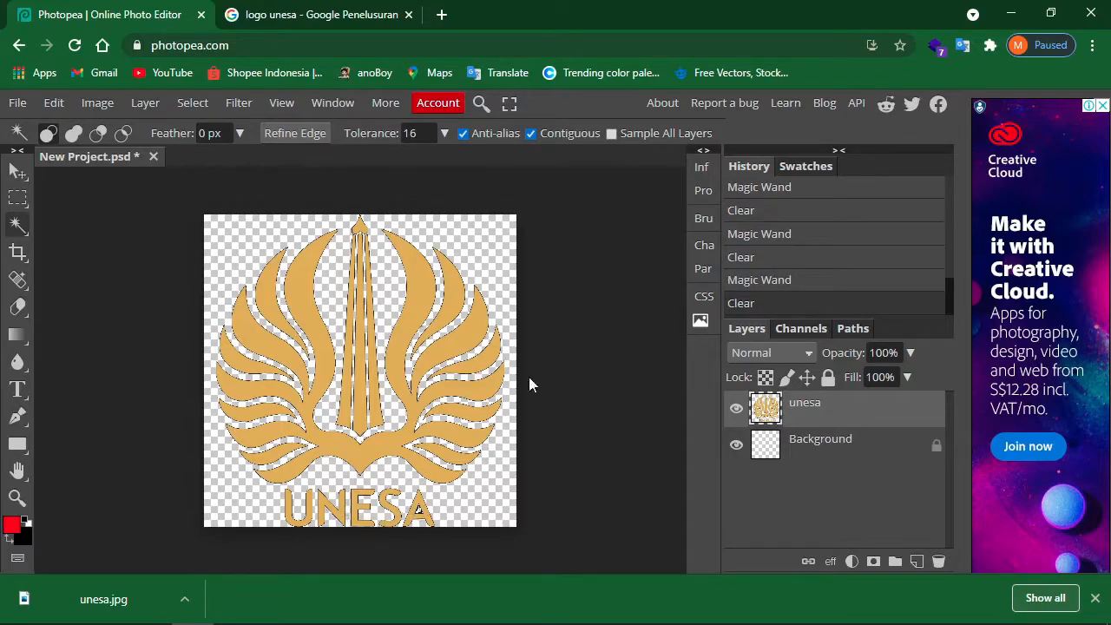
{"action": "left_click", "coordinate": [571, 371]}
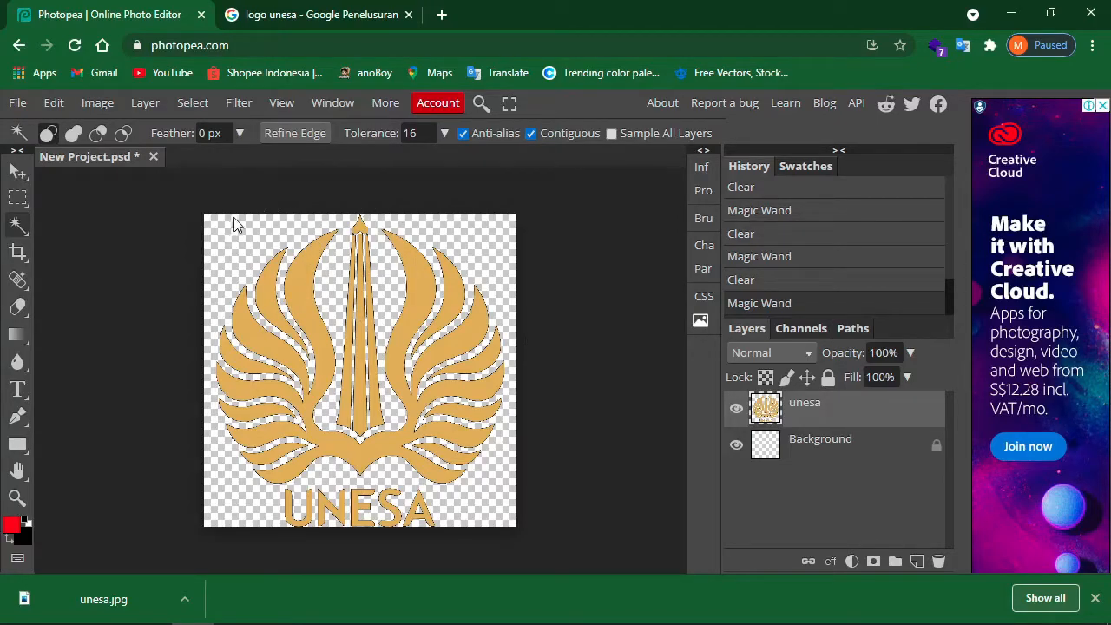
Export the project as a 1080 x 1080 px PNG at 100% quality after checking the logo in the export preview
{"action": "left_click", "coordinate": [14, 105]}
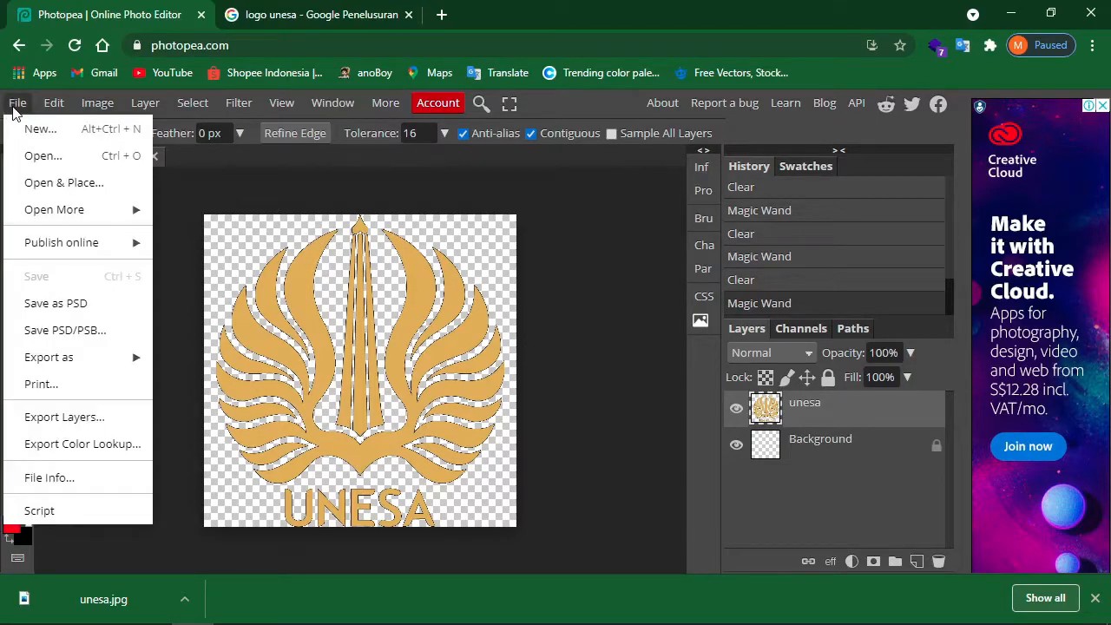
{"action": "mouse_move", "coordinate": [97, 365]}
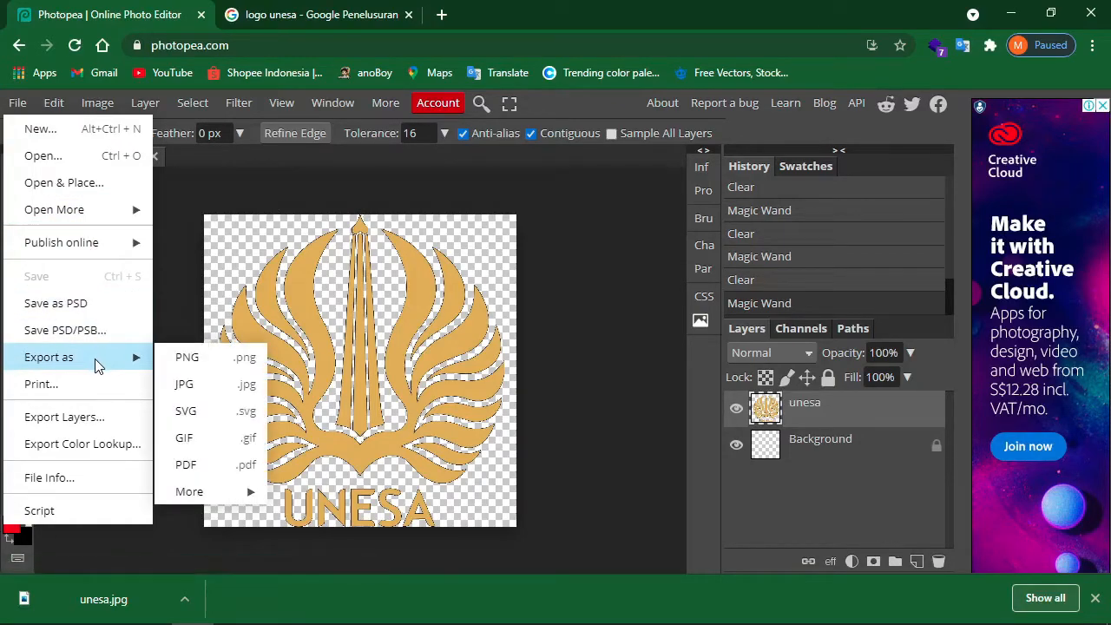
{"action": "left_click", "coordinate": [234, 365]}
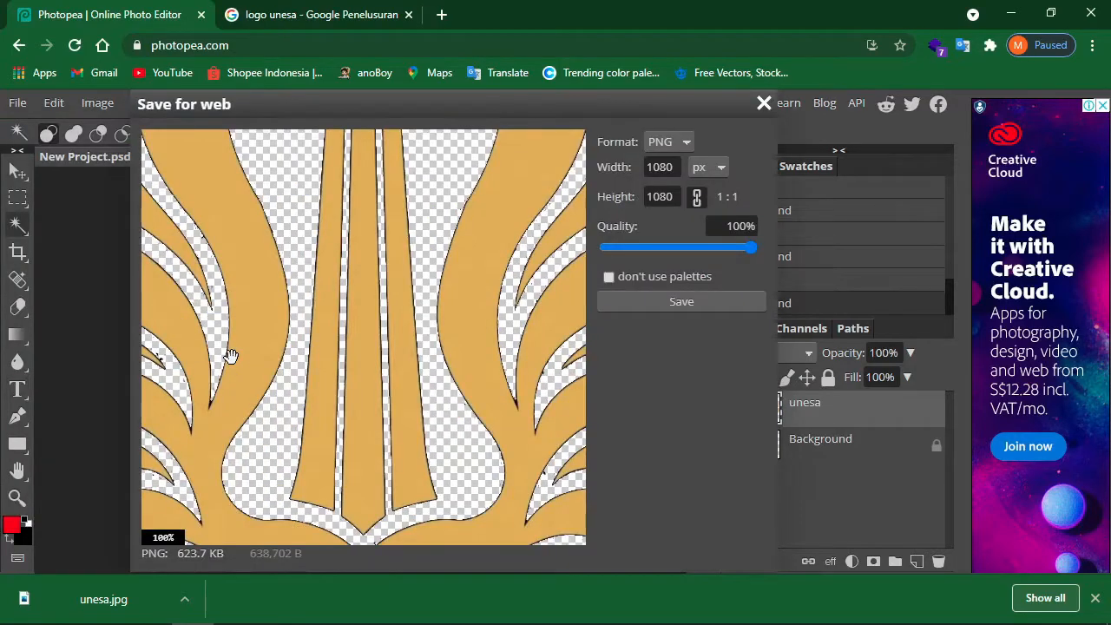
{"action": "left_click_drag", "start_coordinate": [462, 257], "coordinate": [339, 275]}
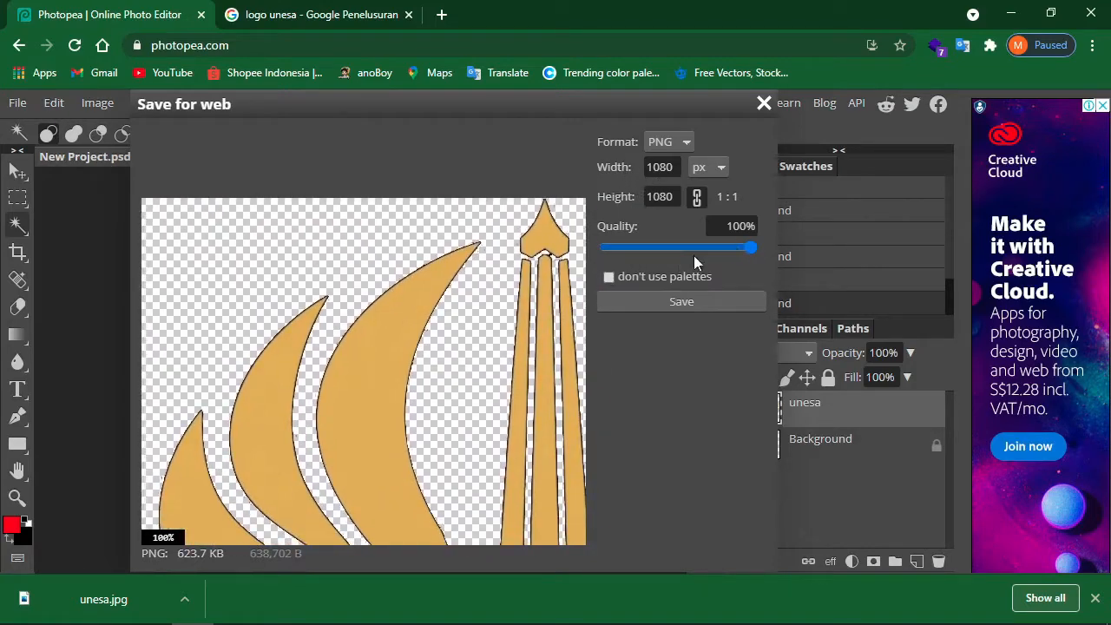
{"action": "left_click_drag", "start_coordinate": [484, 335], "coordinate": [384, 187]}
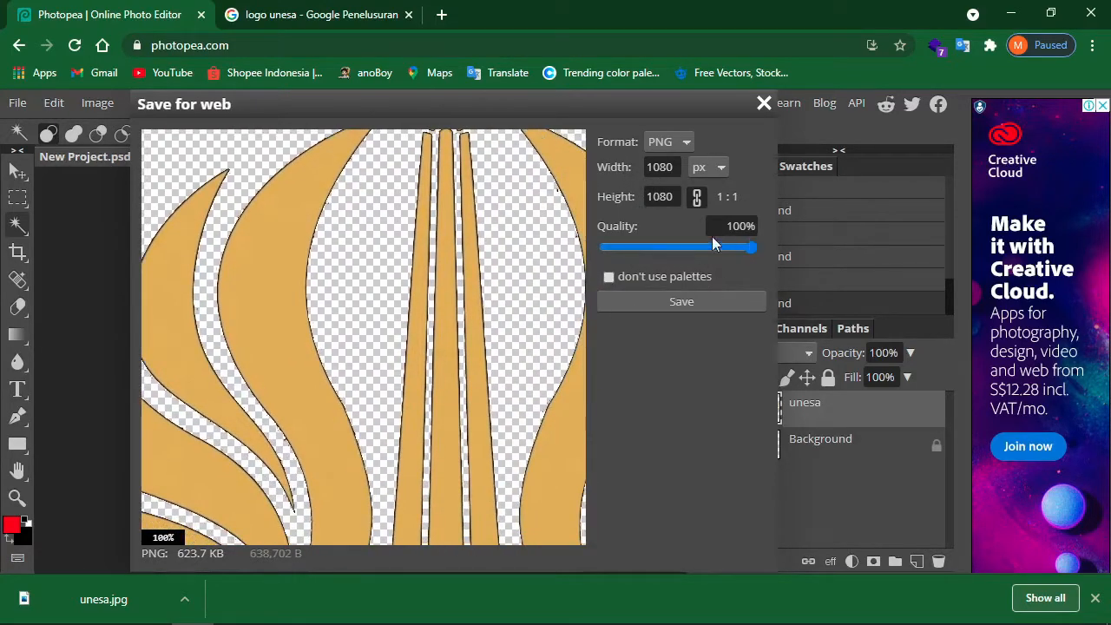
{"action": "left_click_drag", "start_coordinate": [550, 272], "coordinate": [357, 171]}
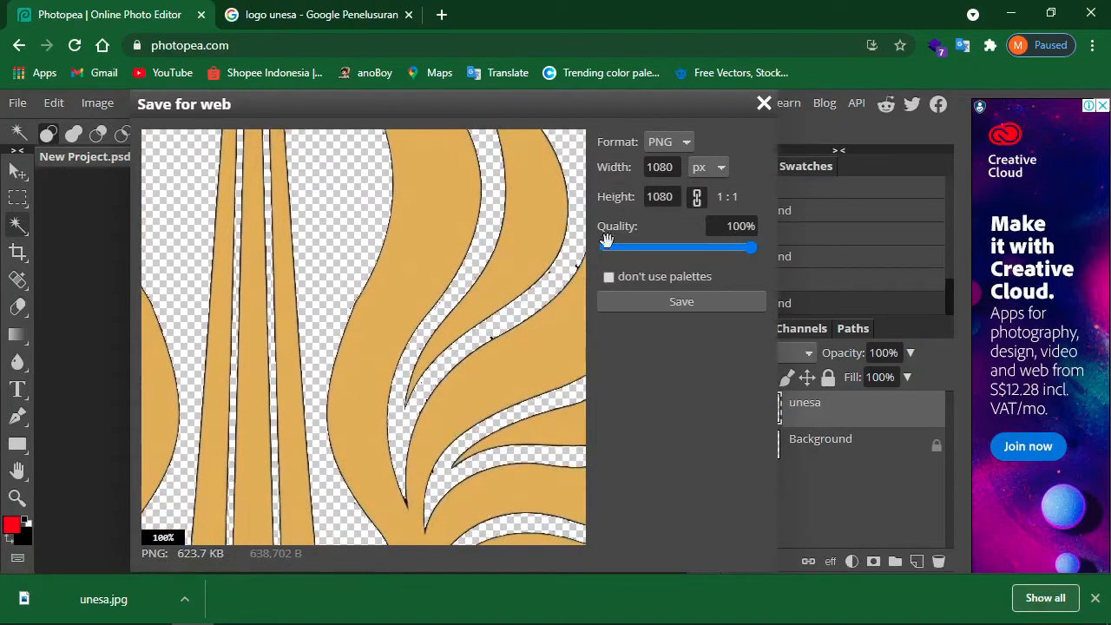
{"action": "left_click_drag", "start_coordinate": [463, 312], "coordinate": [279, 129]}
{"action": "left_click_drag", "start_coordinate": [335, 405], "coordinate": [502, 196]}
{"action": "left_click_drag", "start_coordinate": [412, 388], "coordinate": [625, 354]}
{"action": "left_click", "coordinate": [714, 301]}
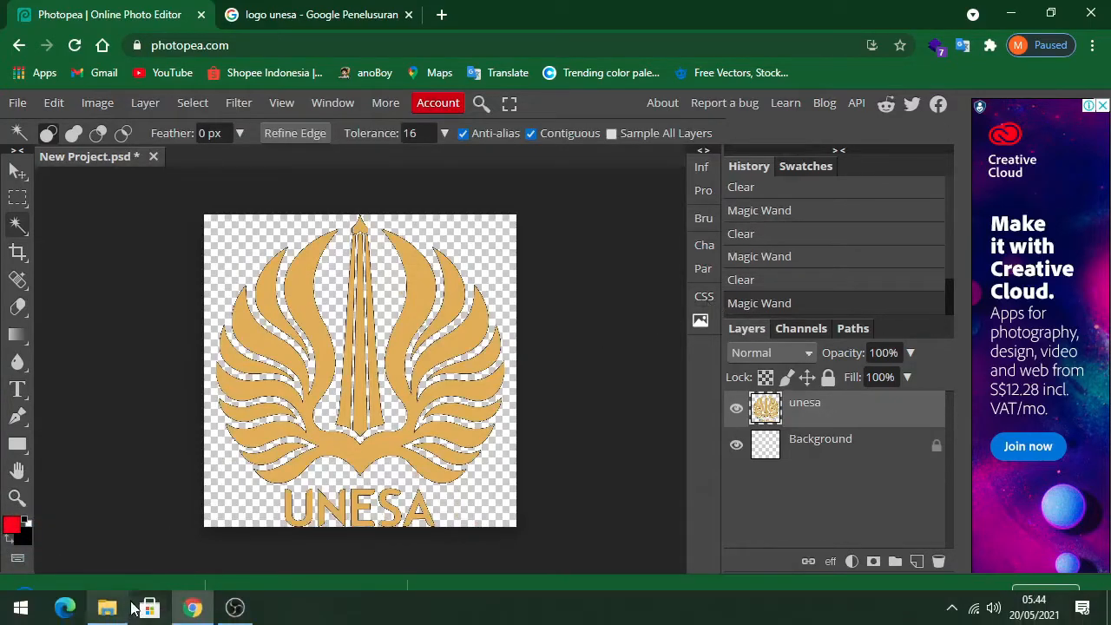
Open the exported New Project.png in Photos to check the logo, and return to Photopea
{"action": "left_click", "coordinate": [102, 598]}
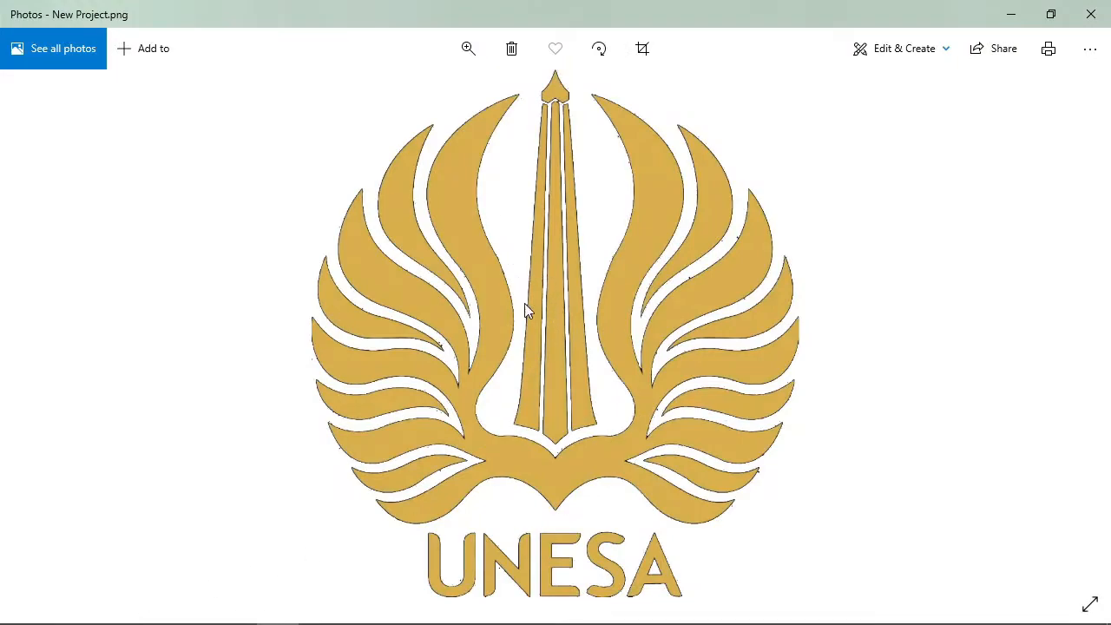
{"action": "left_click", "coordinate": [1000, 22]}
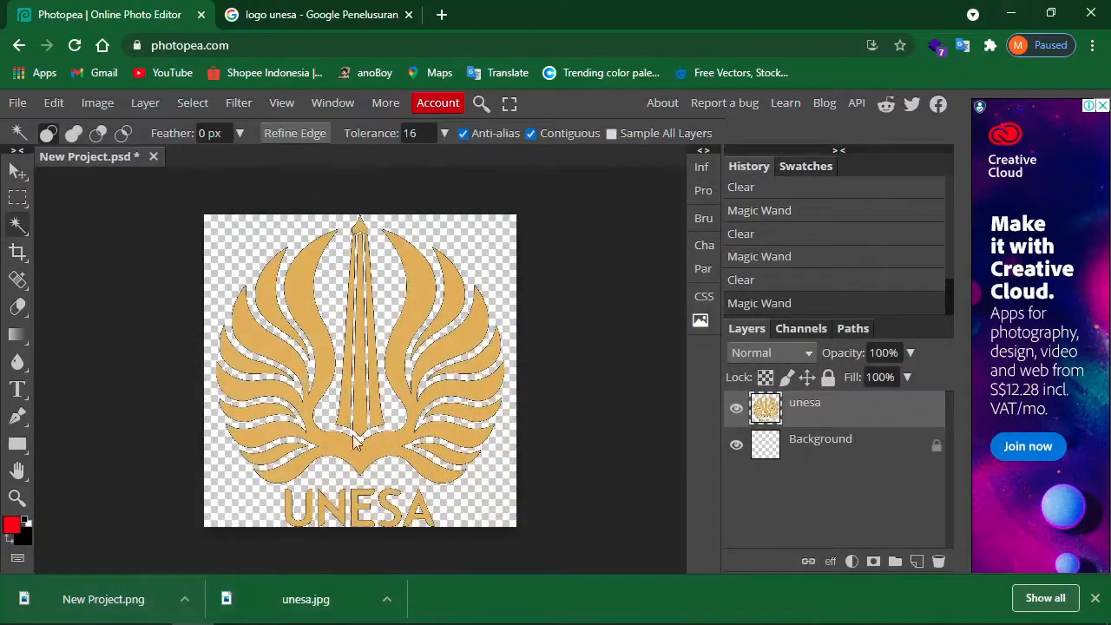
Open Word and create a blank document
{"action": "mouse_move", "coordinate": [276, 606]}
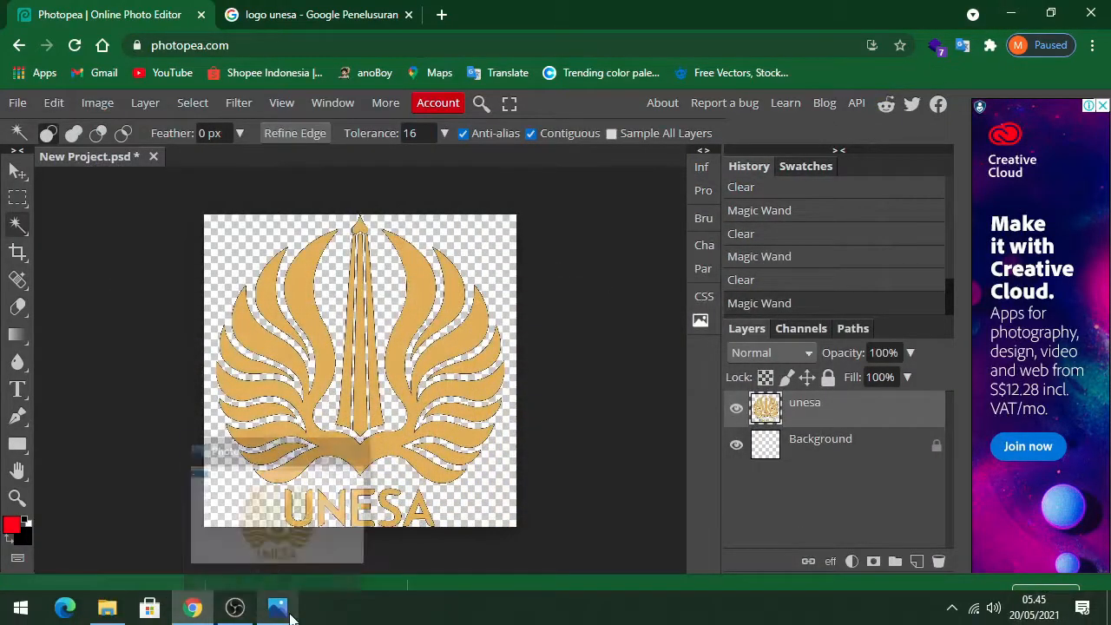
{"action": "left_click", "coordinate": [7, 613]}
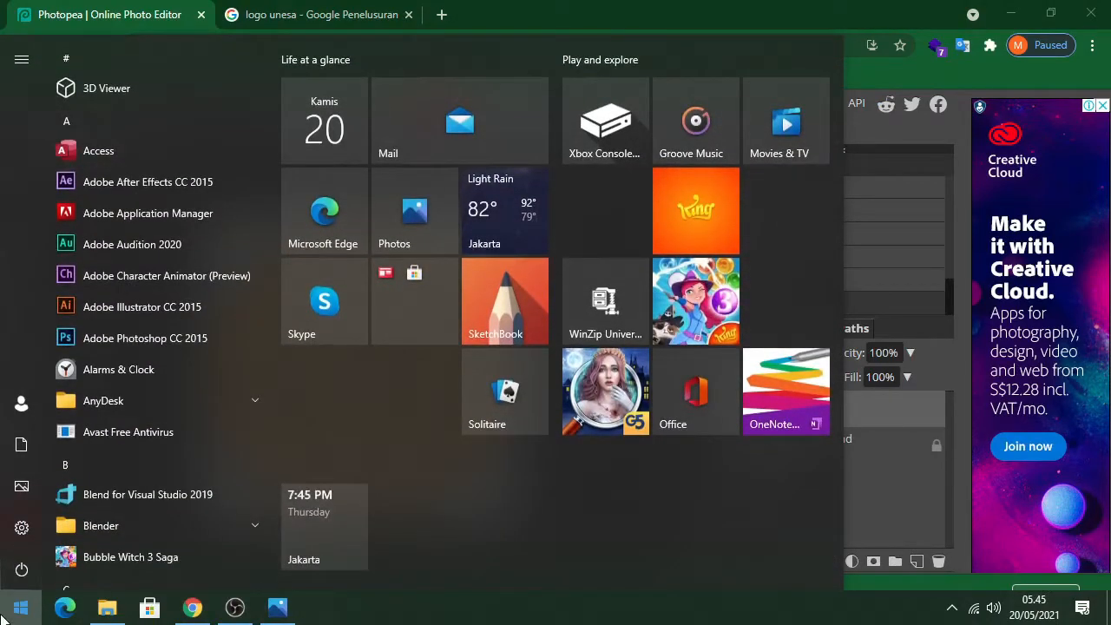
{"action": "type", "text": "wor"}
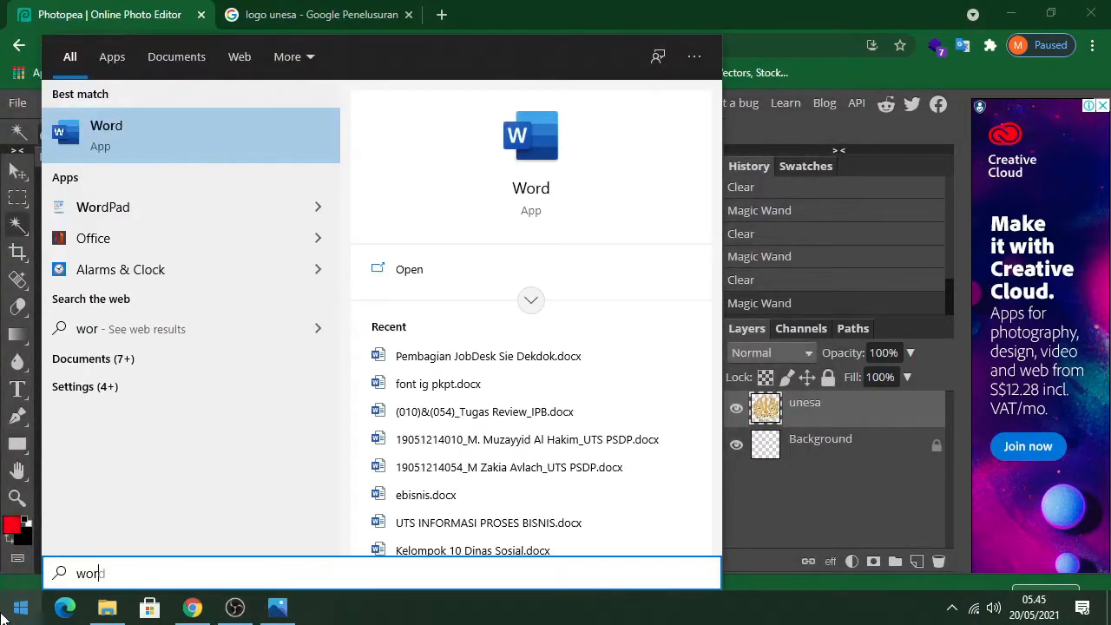
{"action": "key", "text": "Escape"}
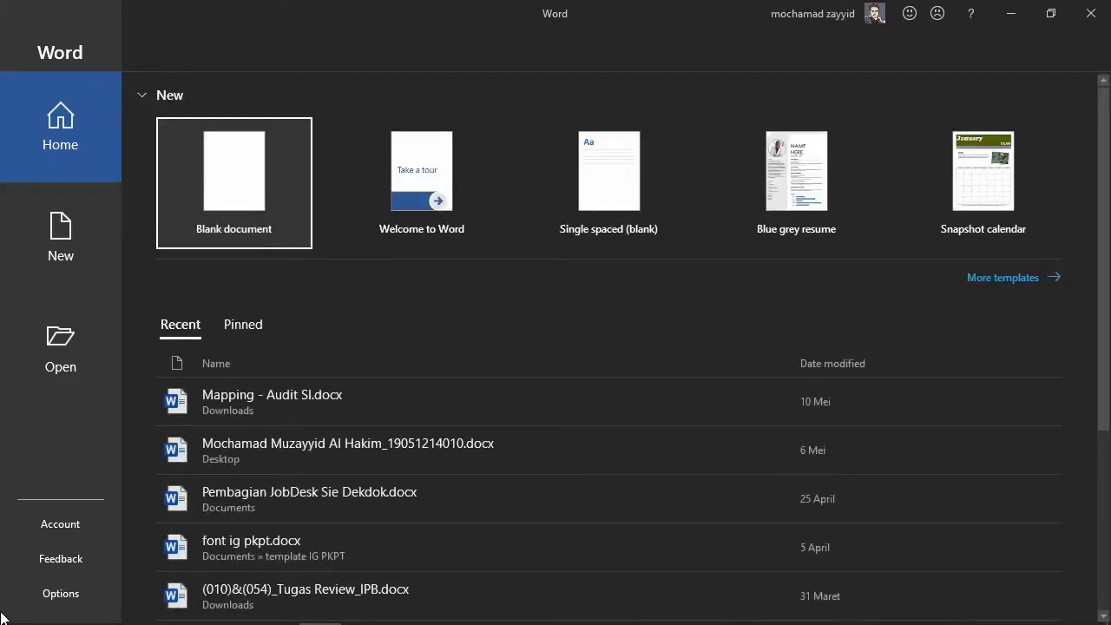
{"action": "left_click", "coordinate": [246, 232]}
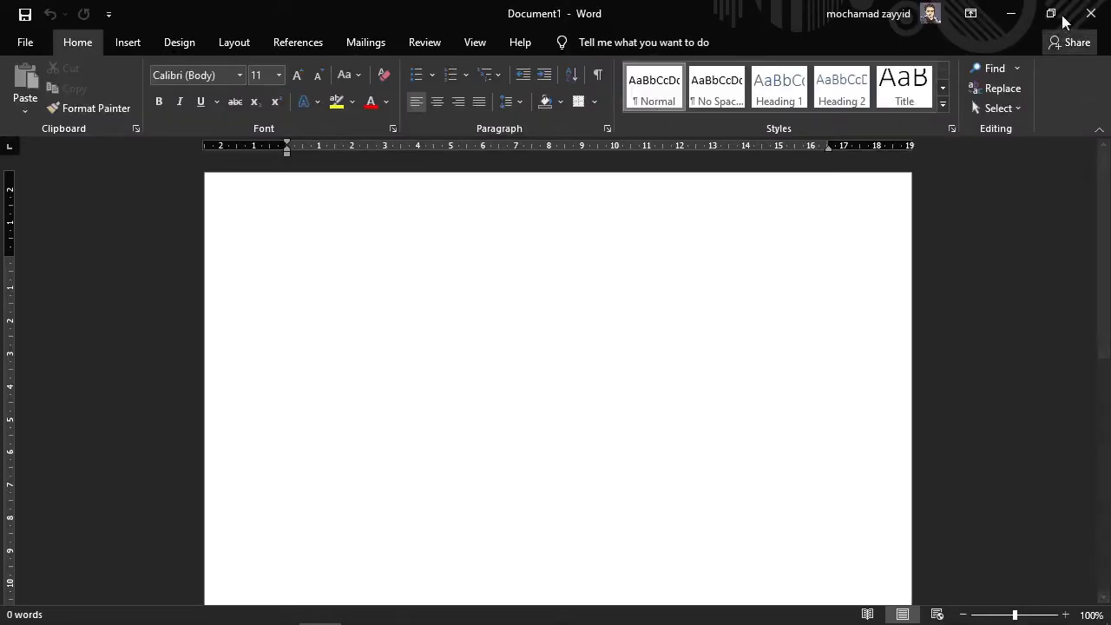
Insert New Project.png from the Downloads folder into the blank Word document and examine the whole logo on the page
{"action": "left_click", "coordinate": [1014, 12]}
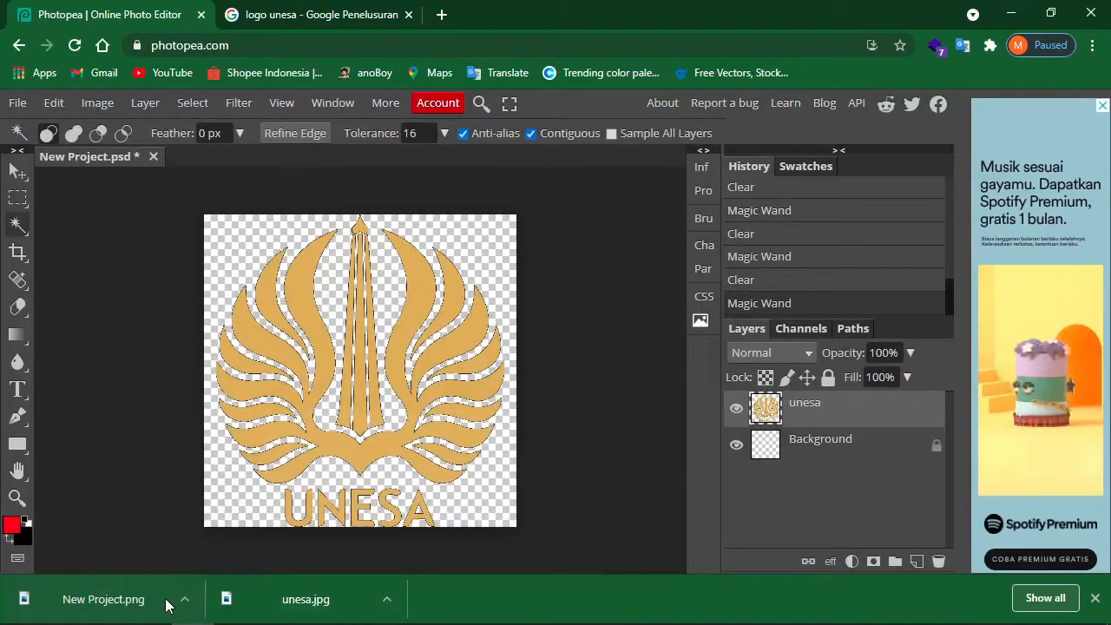
{"action": "left_click", "coordinate": [168, 601]}
{"action": "left_click", "coordinate": [213, 556]}
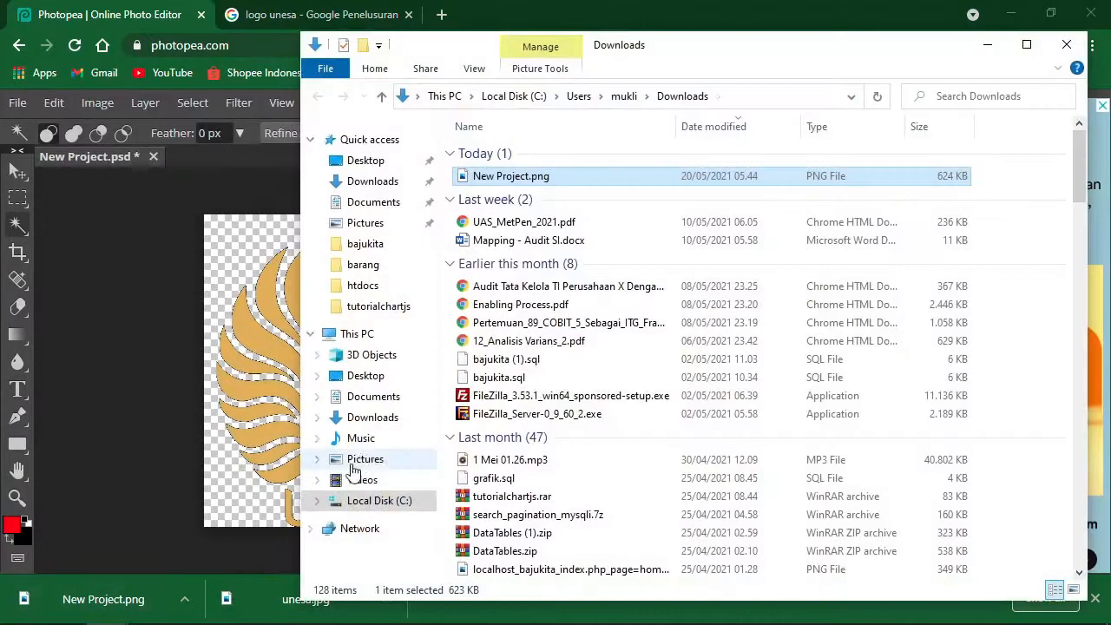
{"action": "left_click_drag", "start_coordinate": [514, 180], "coordinate": [425, 364]}
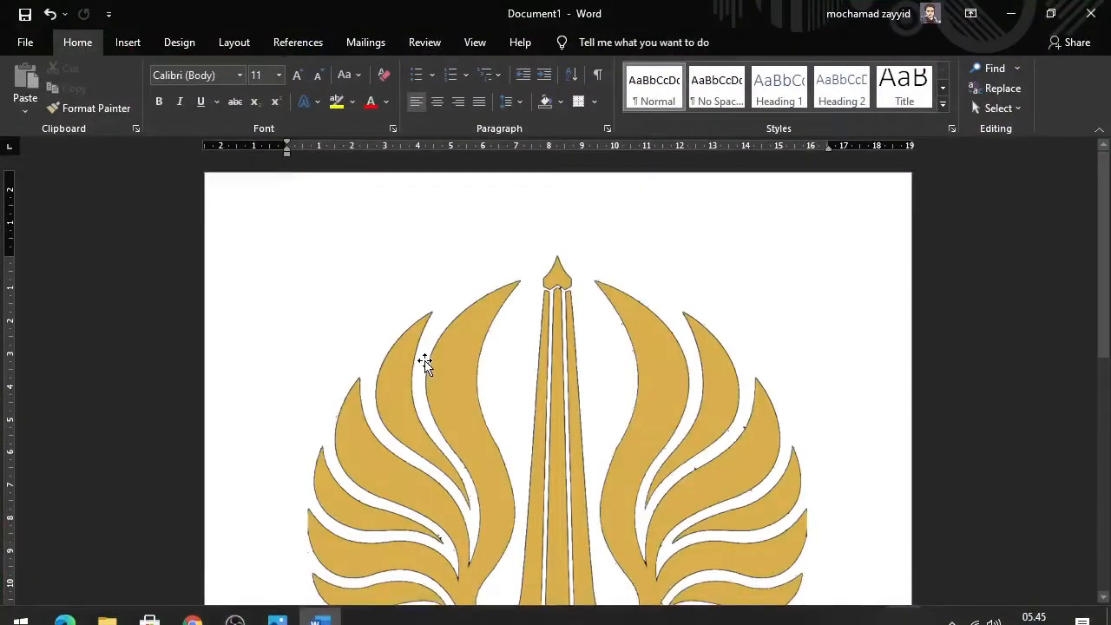
{"action": "left_click", "coordinate": [535, 390]}
{"action": "scroll", "coordinate": [420, 369], "scroll_direction": "down", "scroll_amount": 5}
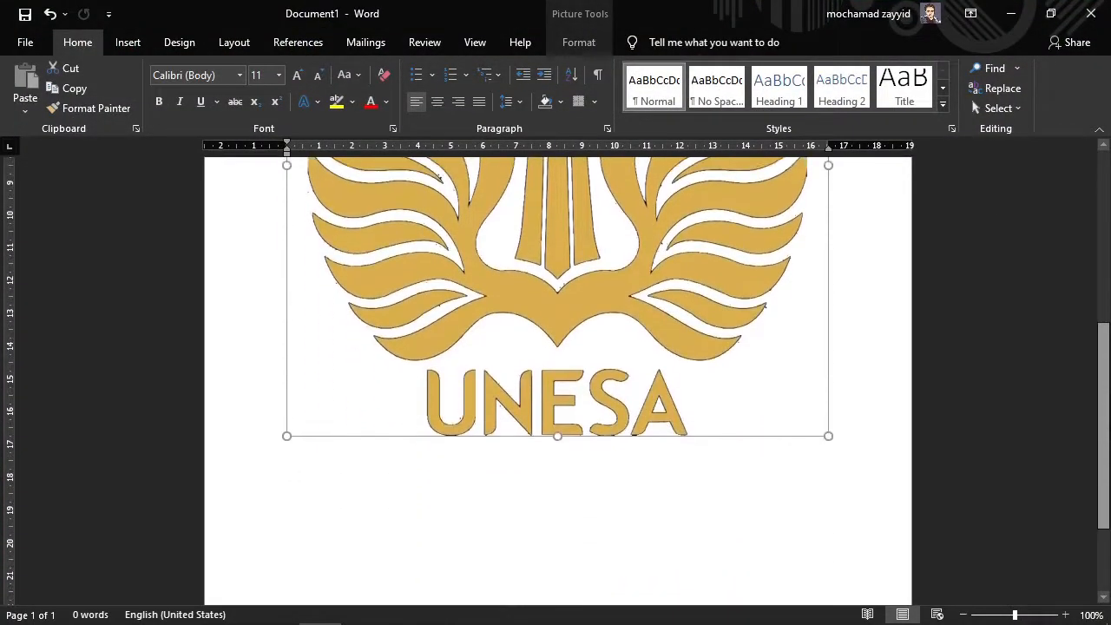
{"action": "scroll", "coordinate": [731, 328], "scroll_direction": "up", "scroll_amount": 4}
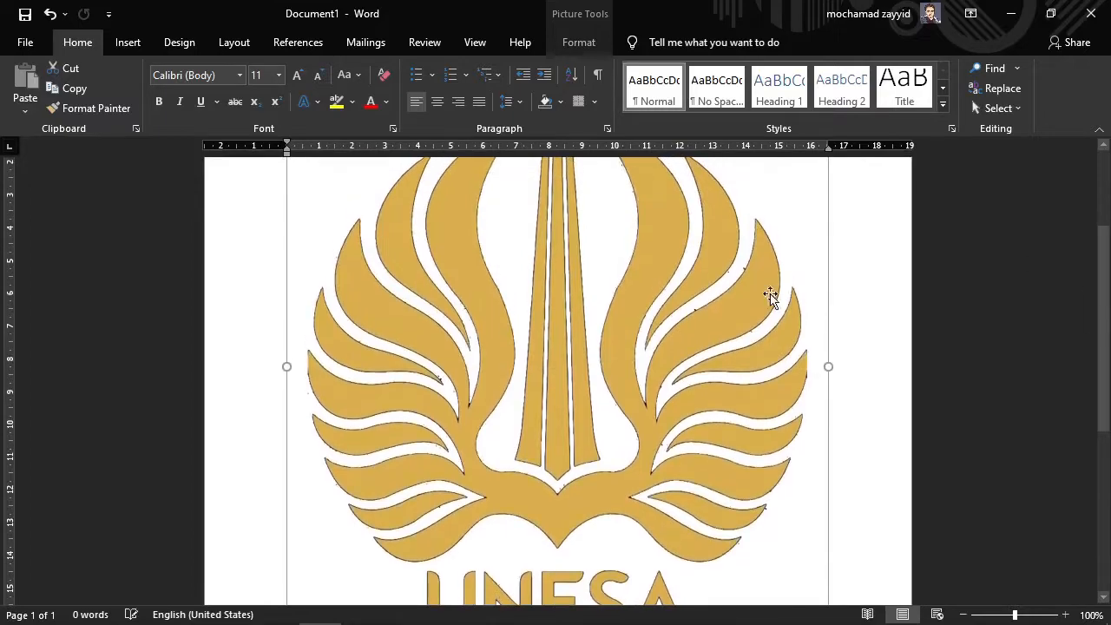
{"action": "scroll", "coordinate": [515, 272], "scroll_direction": "up", "scroll_amount": 3}
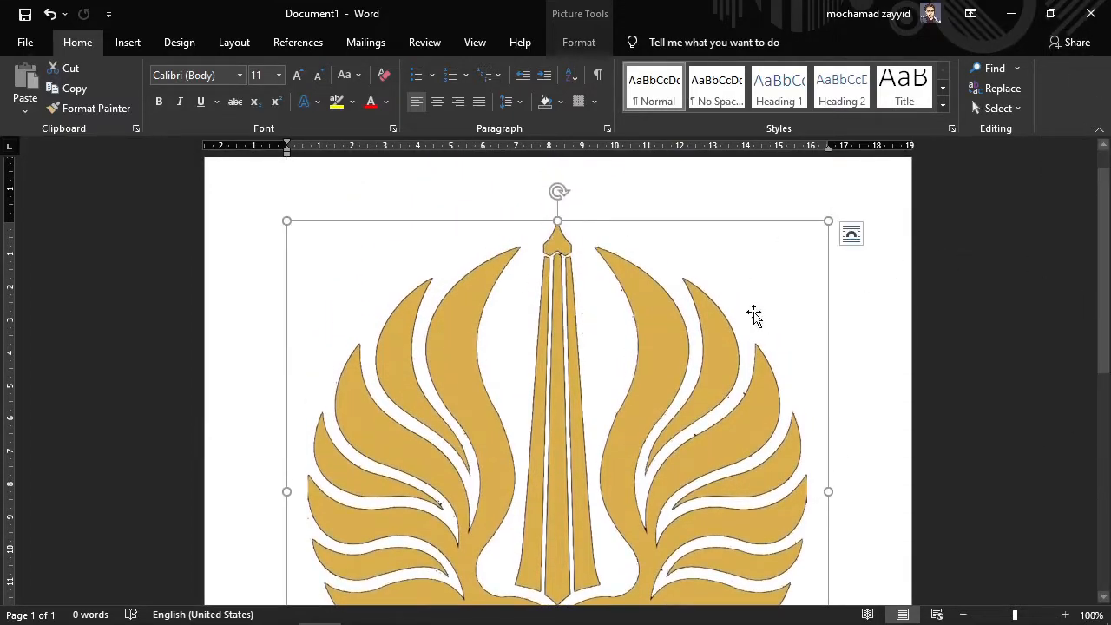
Delete the logo picture from the Word document and return to Photopea, closing the Downloads folder window
{"action": "key", "text": "Delete"}
{"action": "left_click", "coordinate": [1010, 14]}
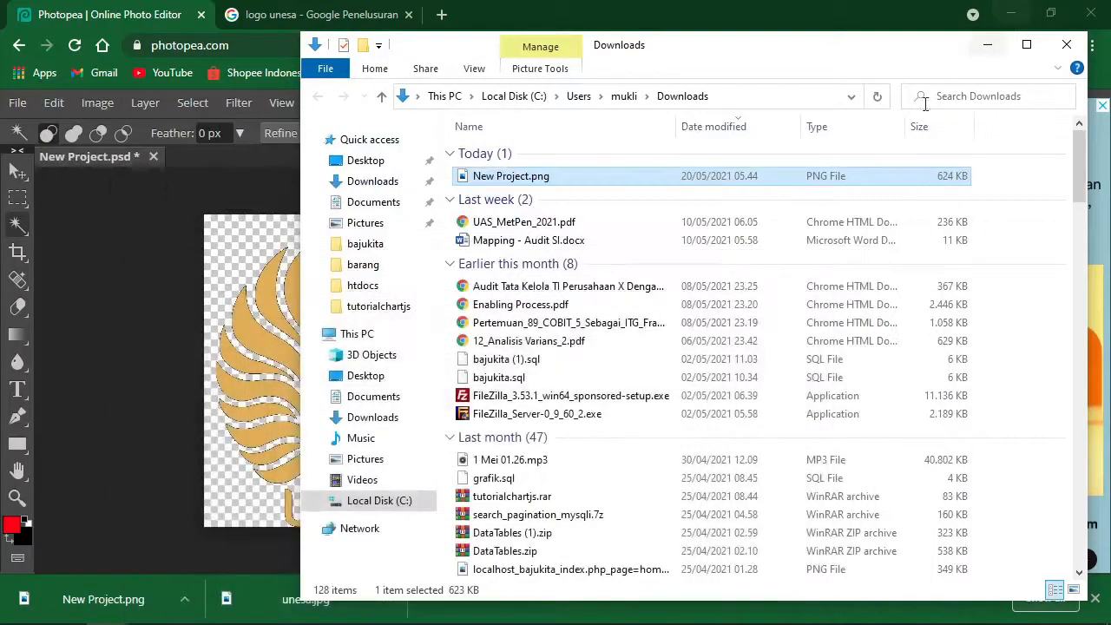
{"action": "left_click", "coordinate": [1067, 44]}
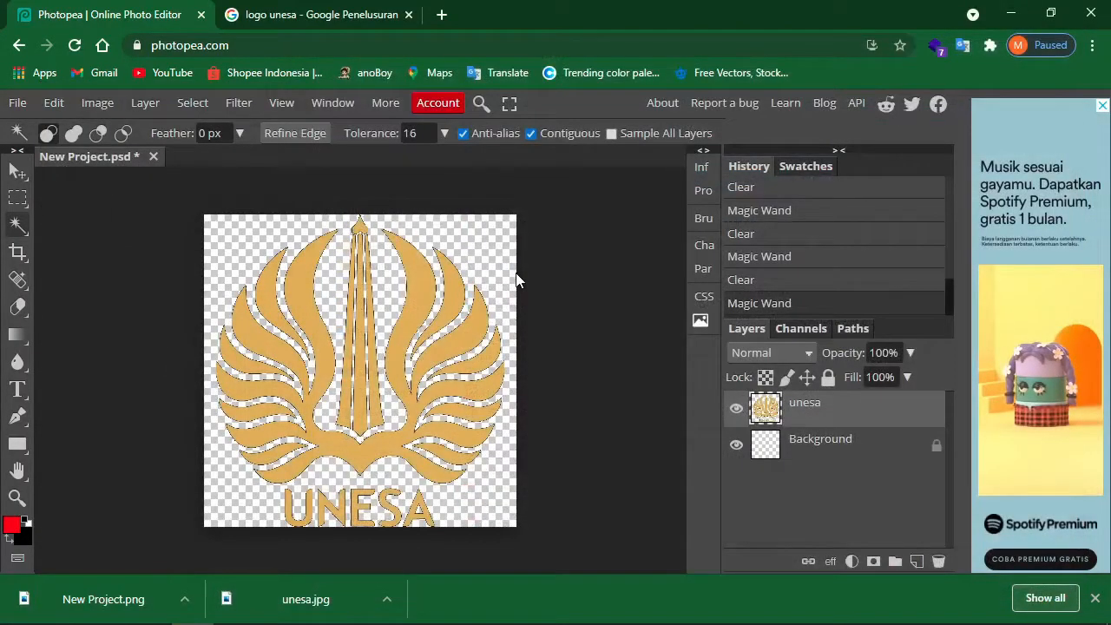